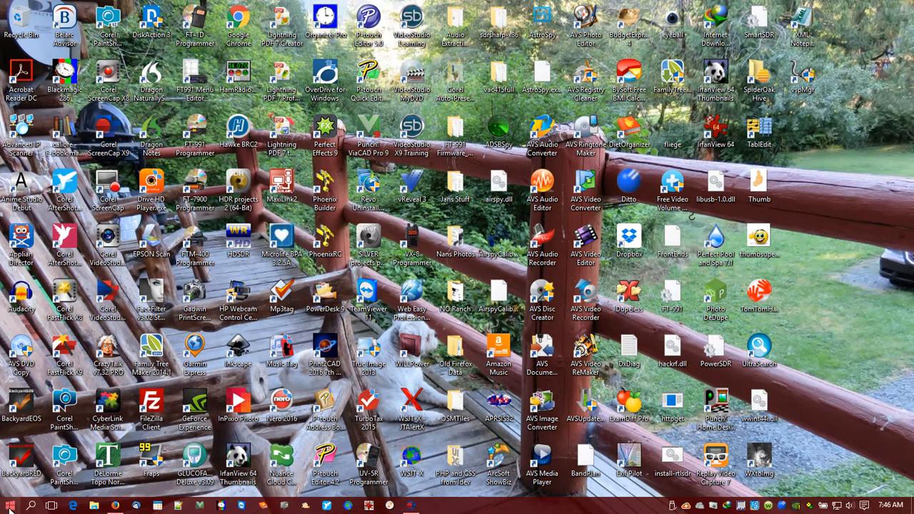
Open the Configure System Restore settings from the Recovery section of the Control Panel's Security and Maintenance page.
click(9, 506)
click(173, 315)
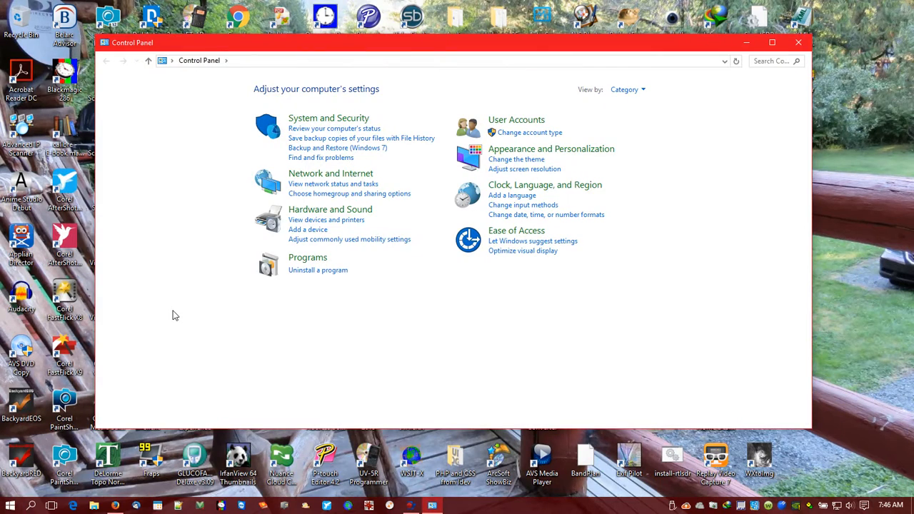
click(319, 120)
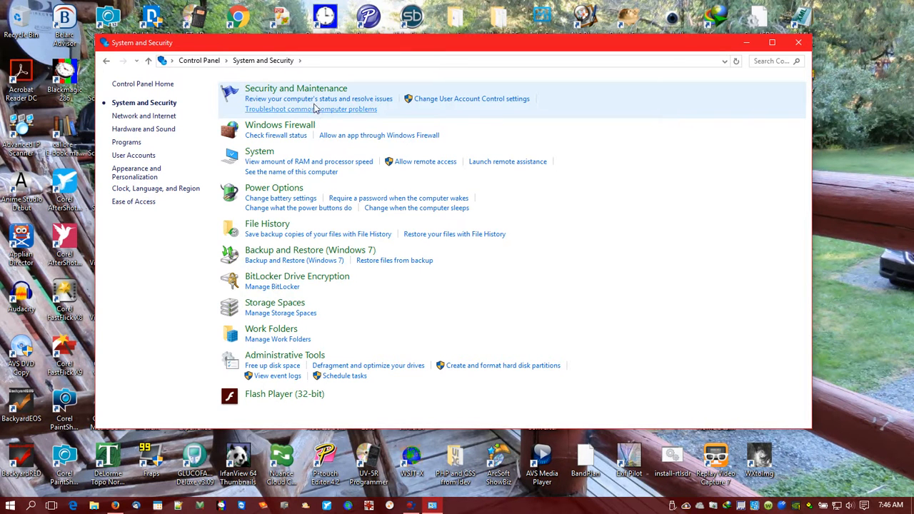
click(306, 88)
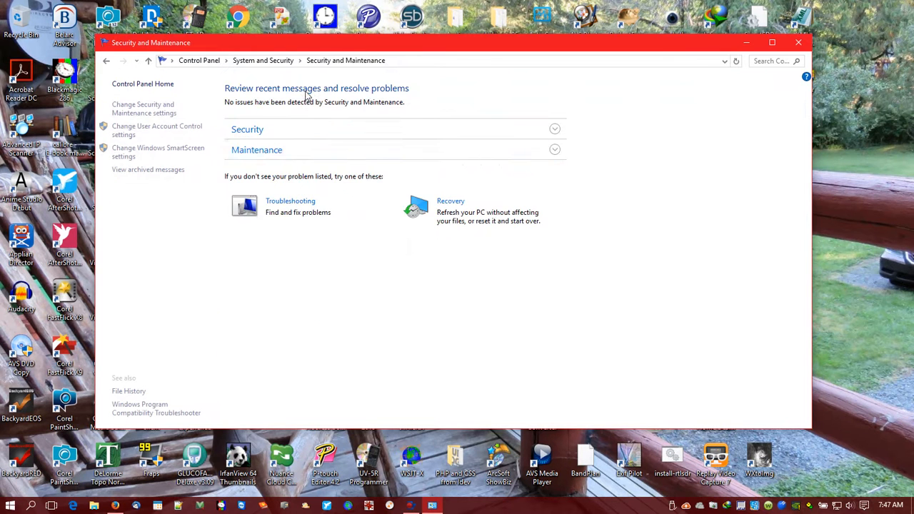
click(449, 202)
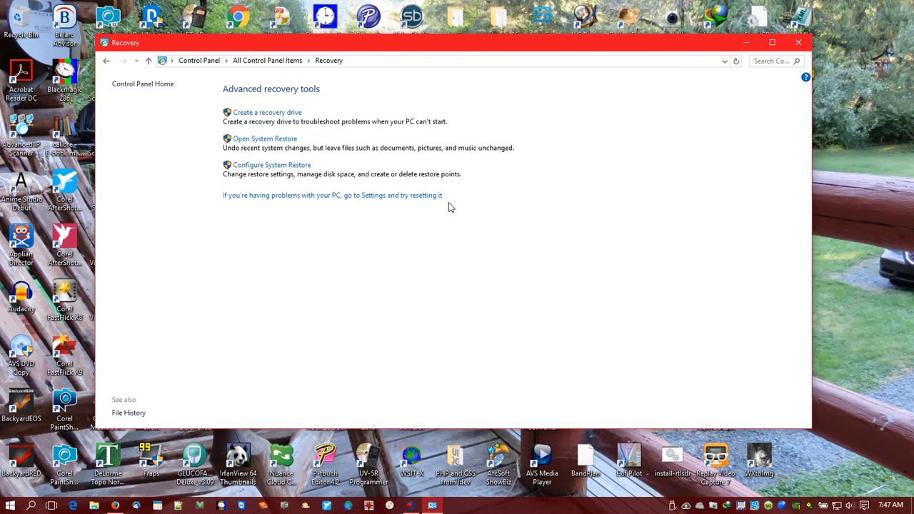
click(300, 172)
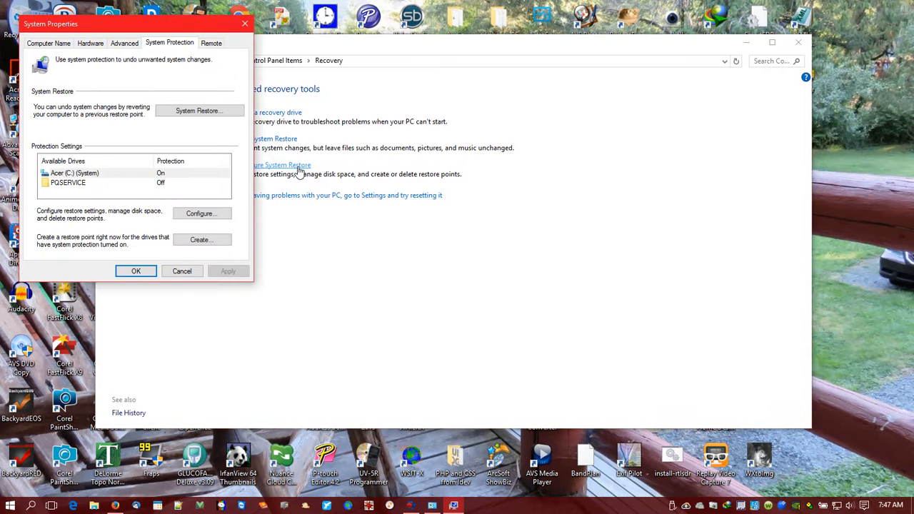
View the dialog for creating a restore point, cancel it without entering a description, and close System Properties and the Control Panel.
click(218, 242)
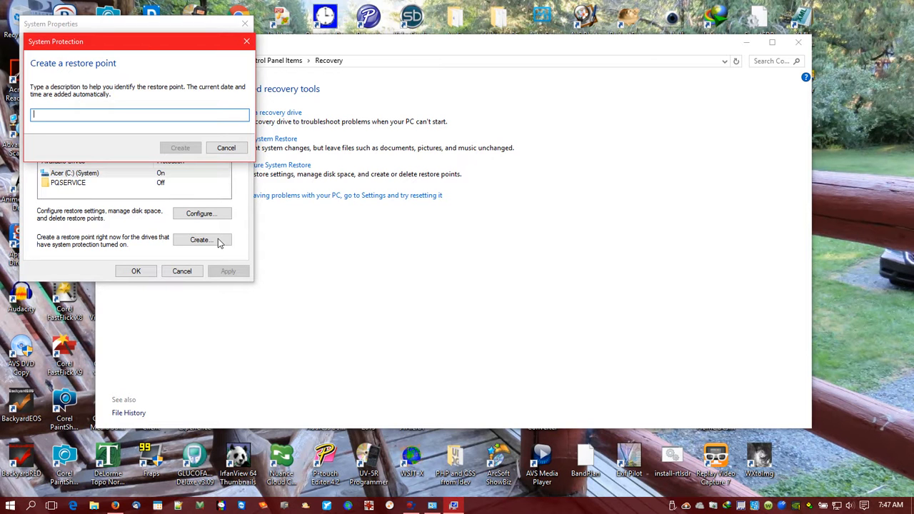
click(226, 149)
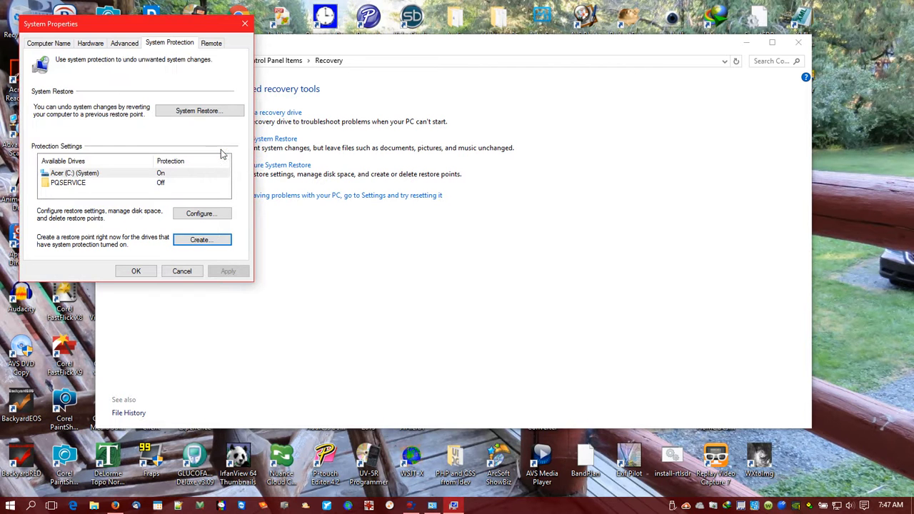
click(186, 276)
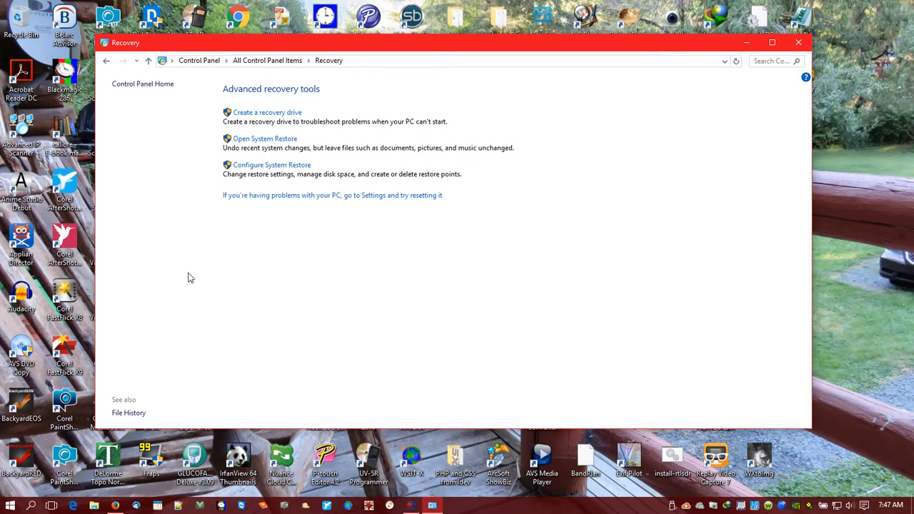
click(797, 44)
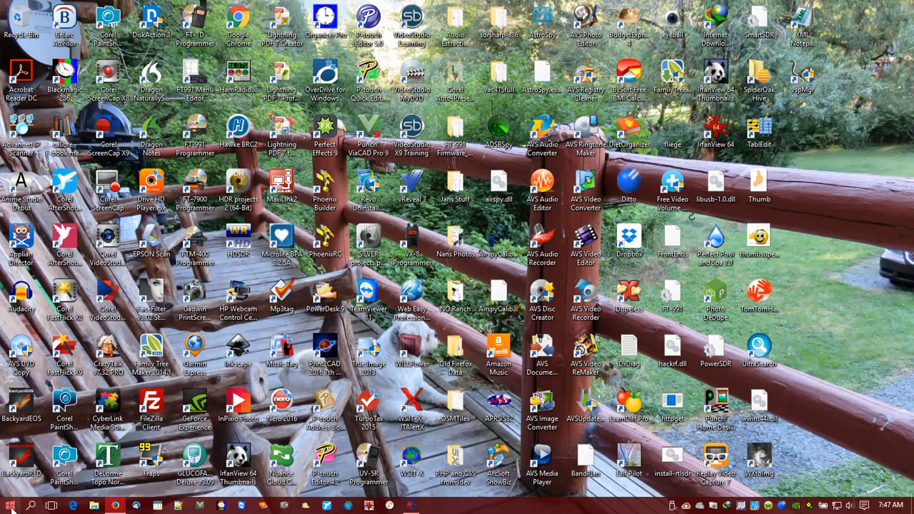
Open Device Manager from the Control Panel's Hardware and Sound category and expand Ports (COM & LPT).
click(10, 505)
click(178, 303)
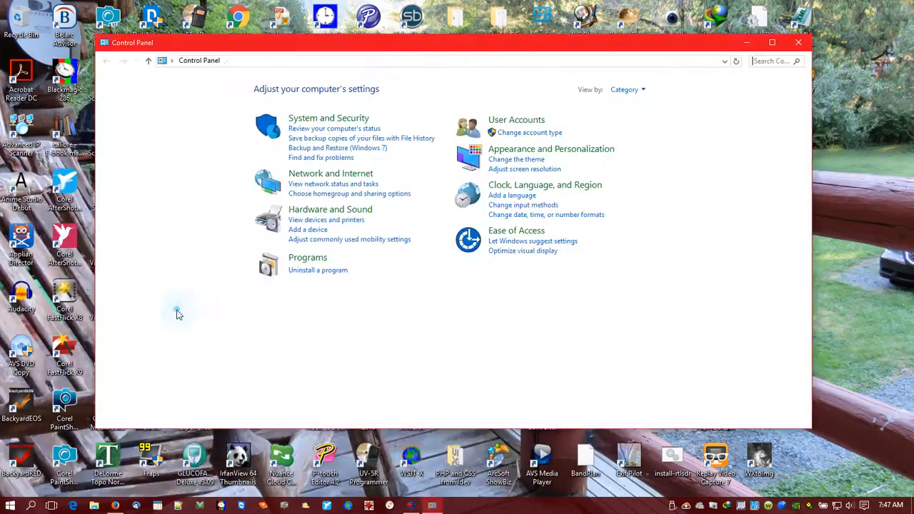
click(344, 209)
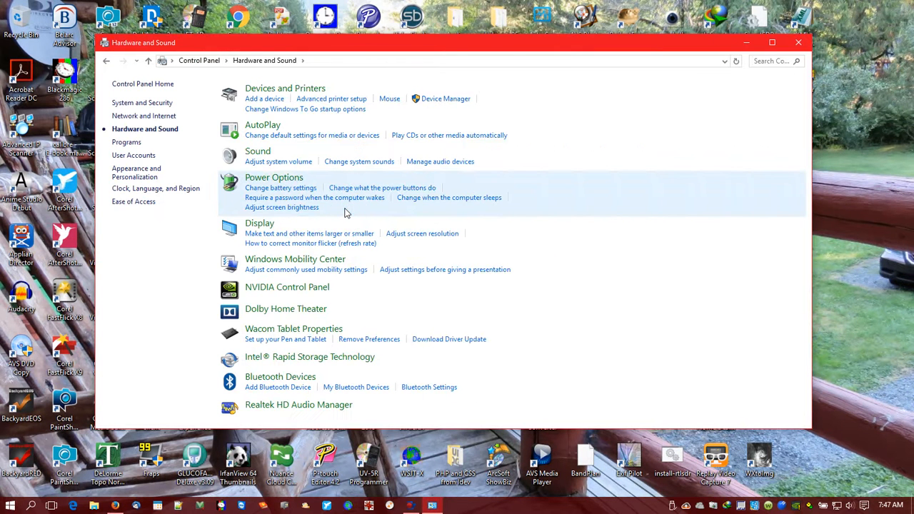
click(444, 100)
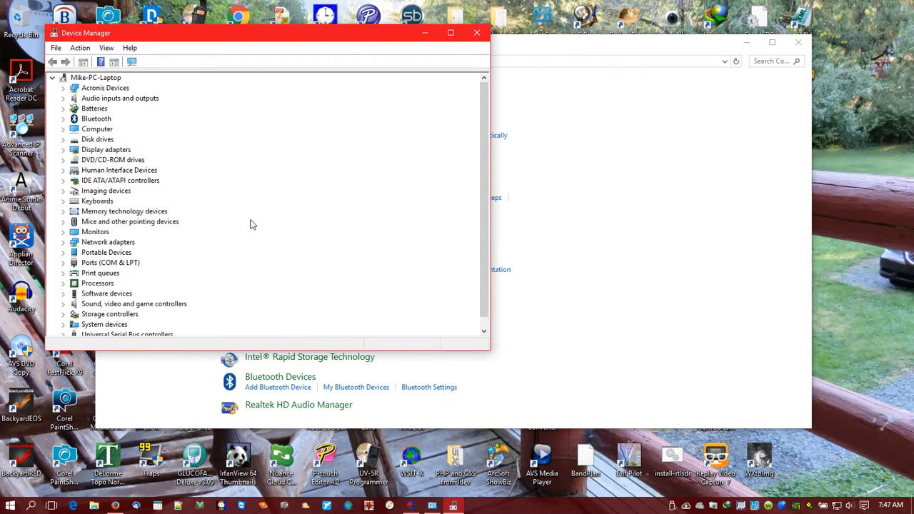
click(63, 264)
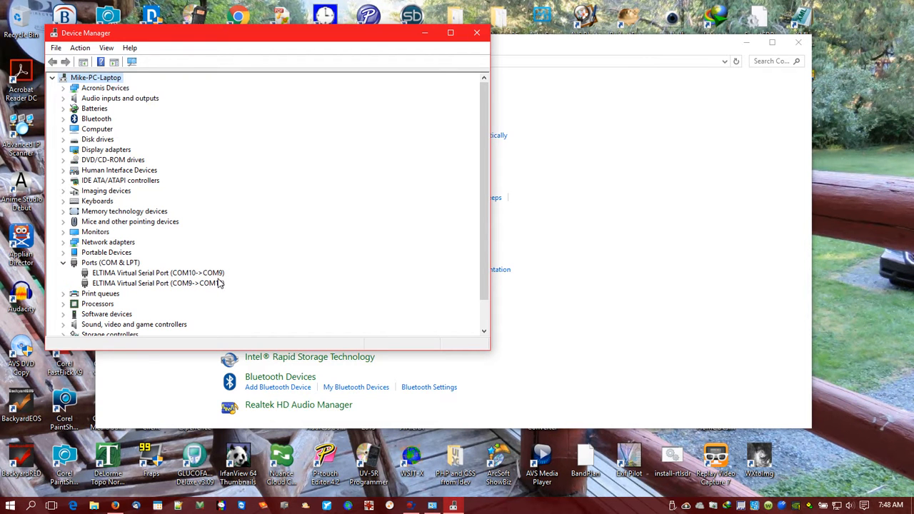
Show hidden devices to review all COM ports in Device Manager, and close it along with the Control Panel.
click(105, 48)
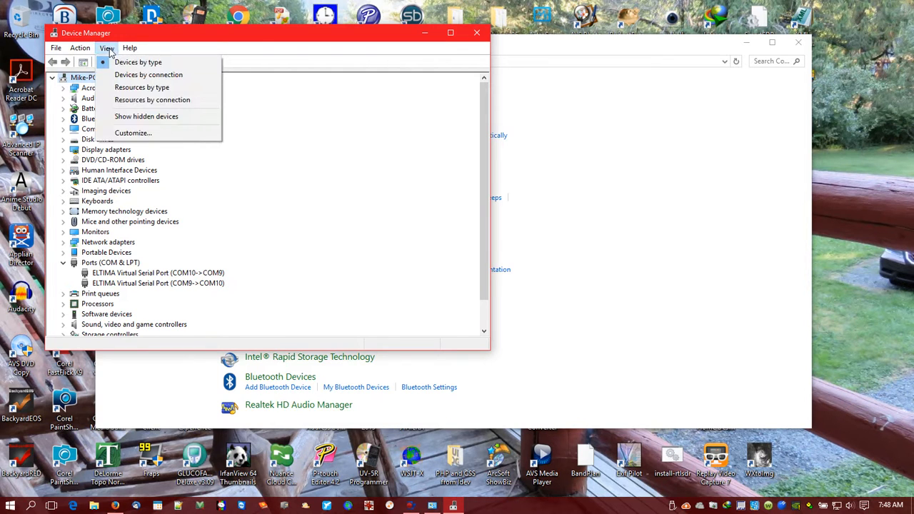
click(133, 118)
drag(481, 187, 499, 242)
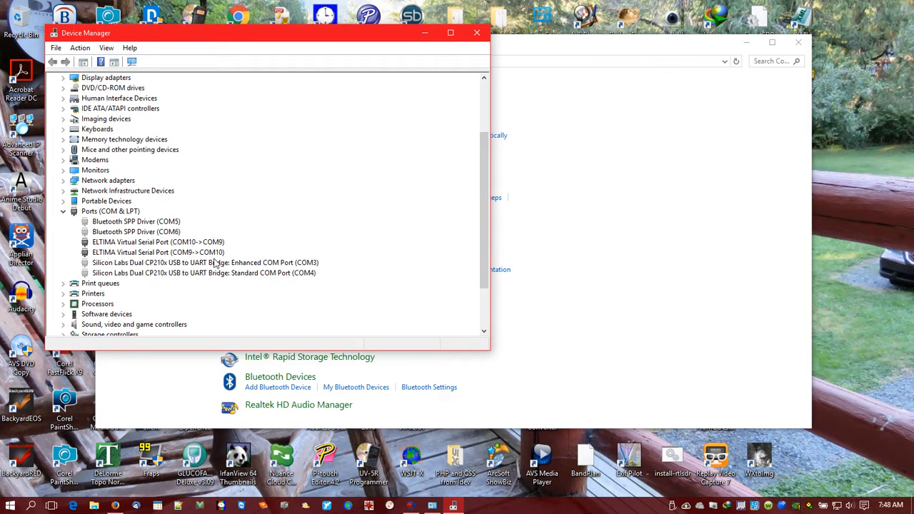
click(62, 214)
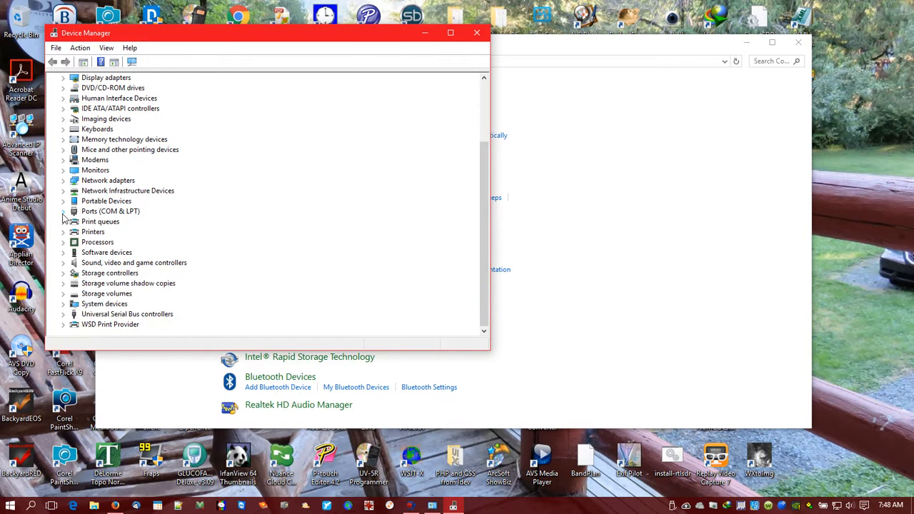
click(477, 33)
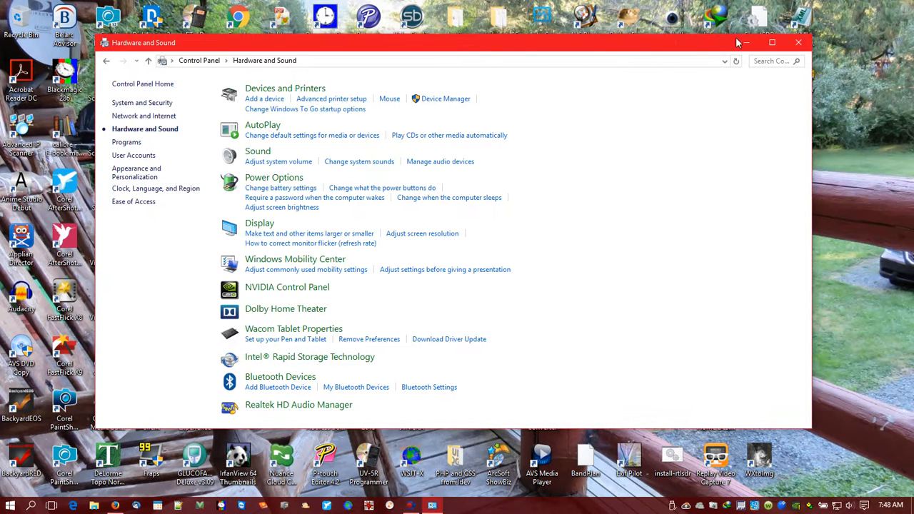
click(797, 44)
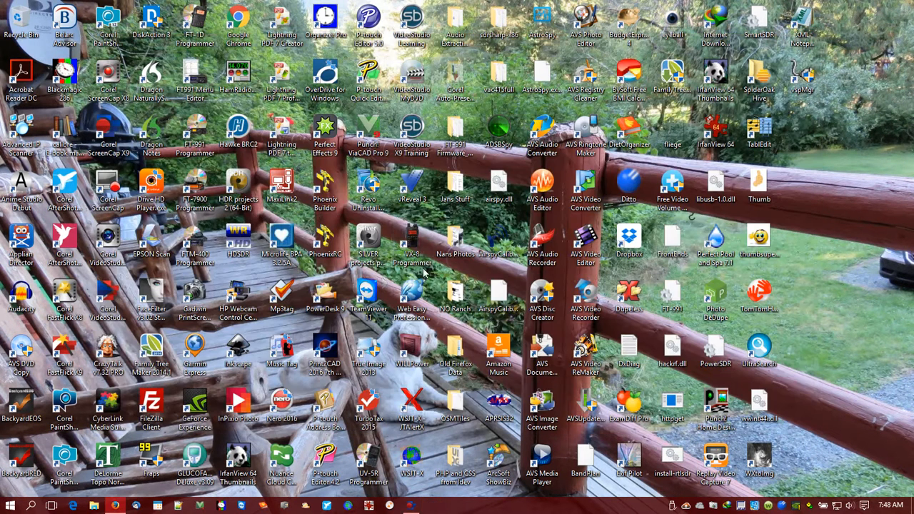
Switch to Firefox, open the JACK Audio website's downloads page, and look over the Windows 64-bit installer entry.
click(115, 506)
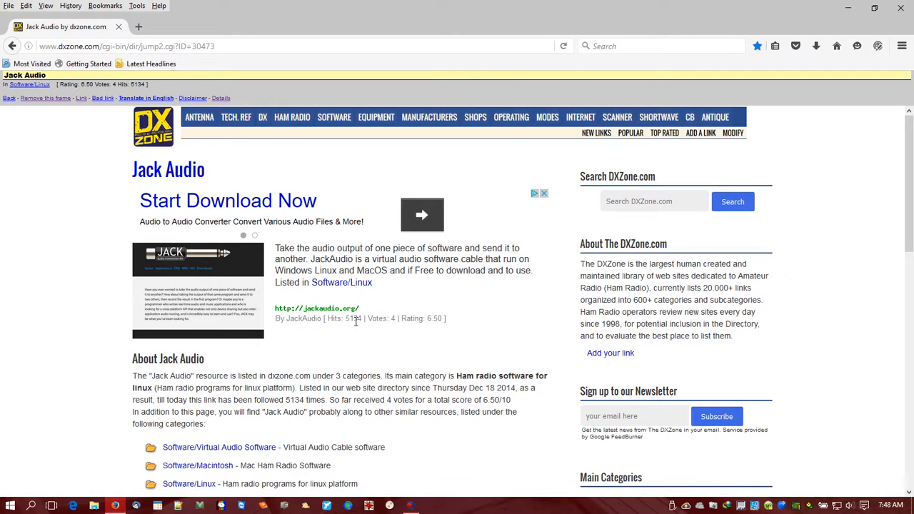
click(323, 312)
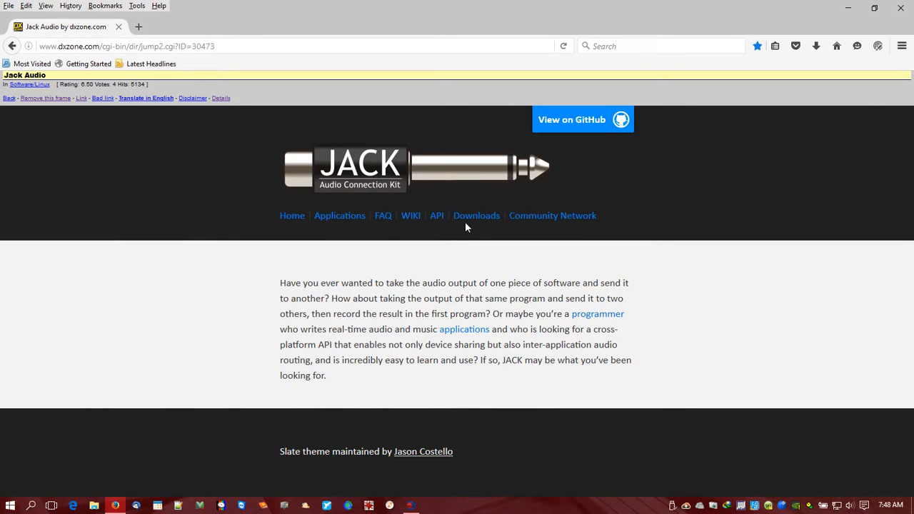
click(468, 222)
scroll(284, 246, down, 6)
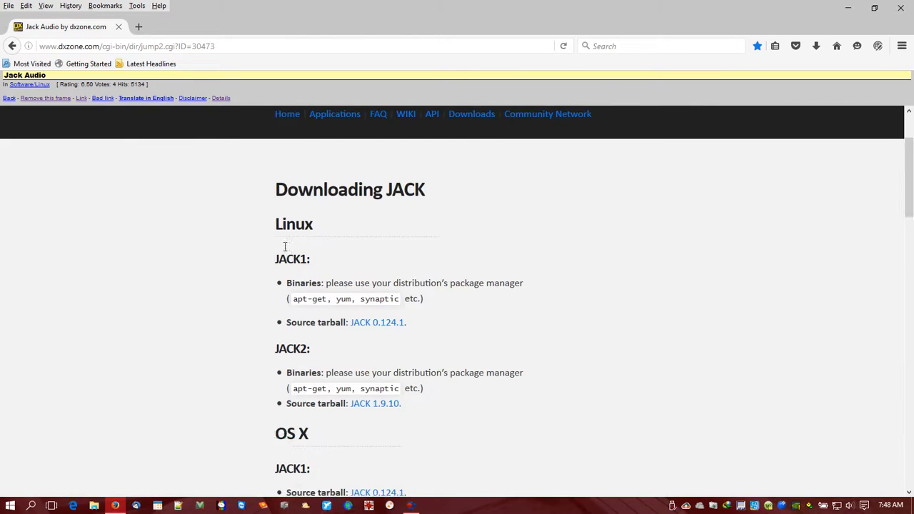
scroll(243, 167, down, 3)
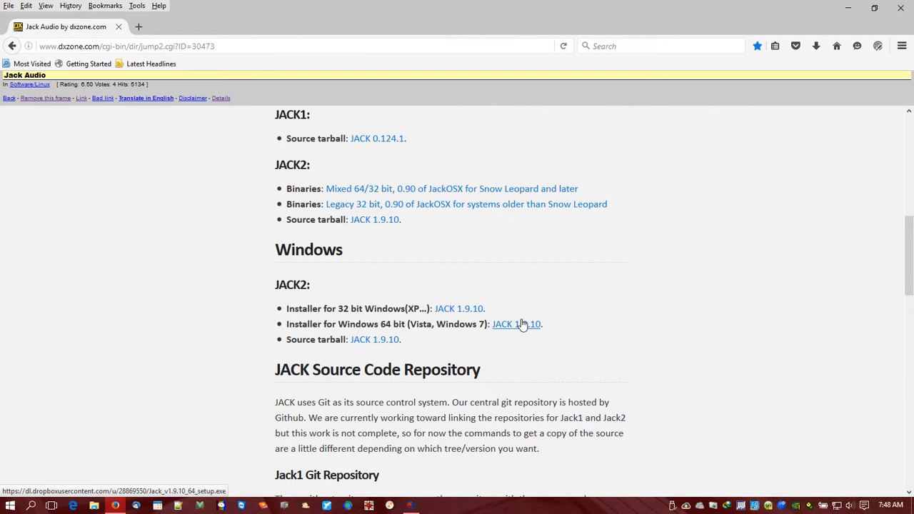
scroll(522, 325, up, 9)
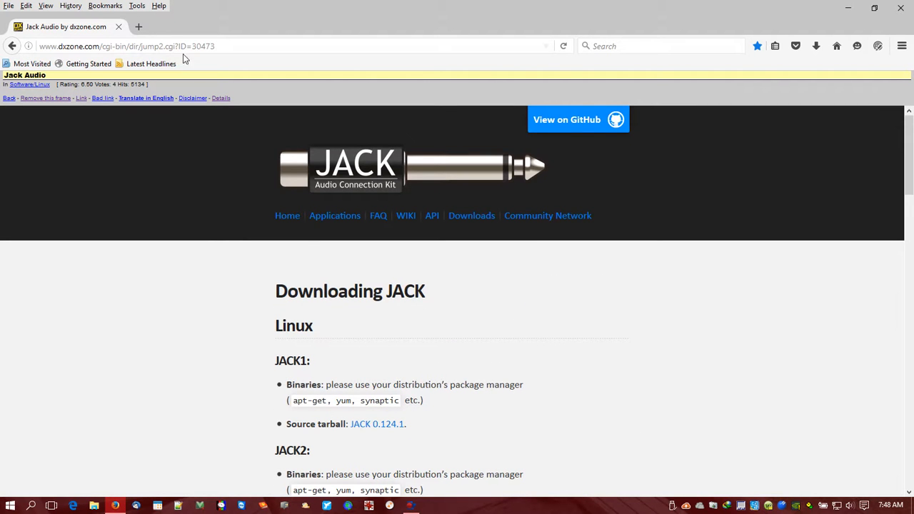
Open the recently bookmarked FREE Virtual Serial Ports driver page, look it over, and close the browser.
click(105, 6)
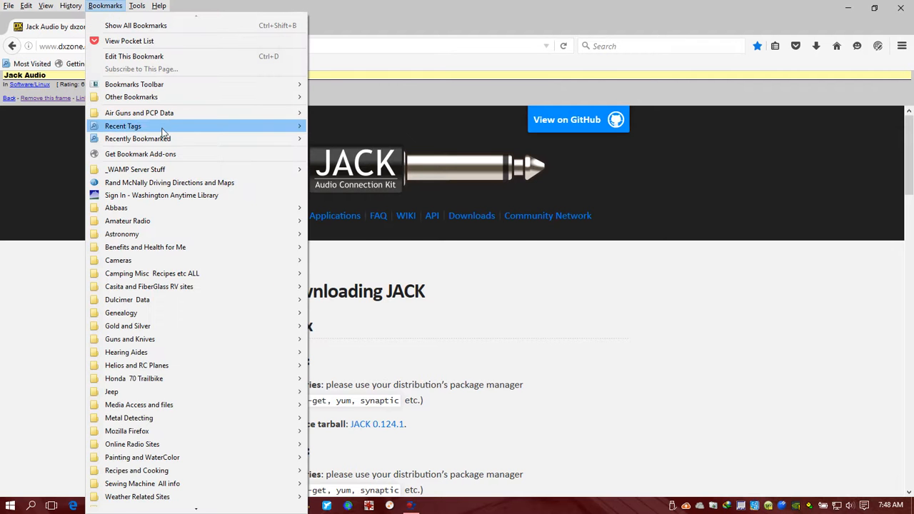
mouse_move(173, 141)
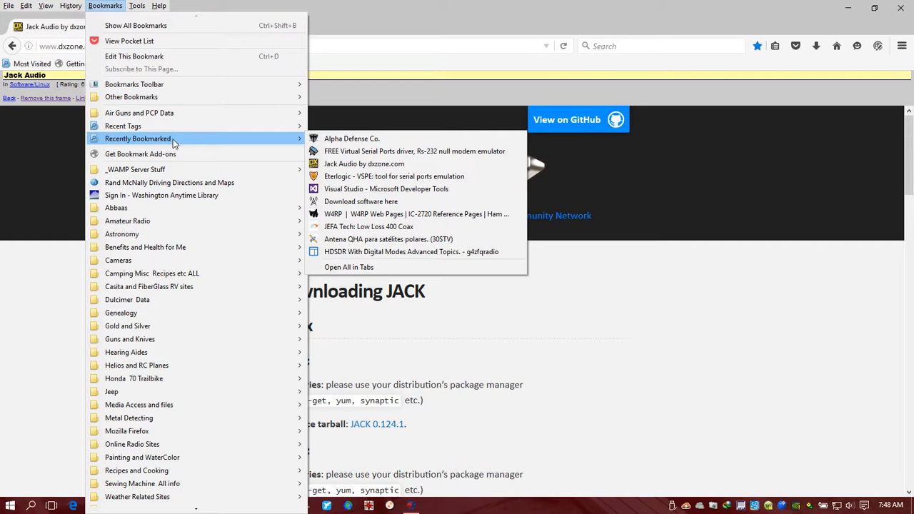
click(362, 151)
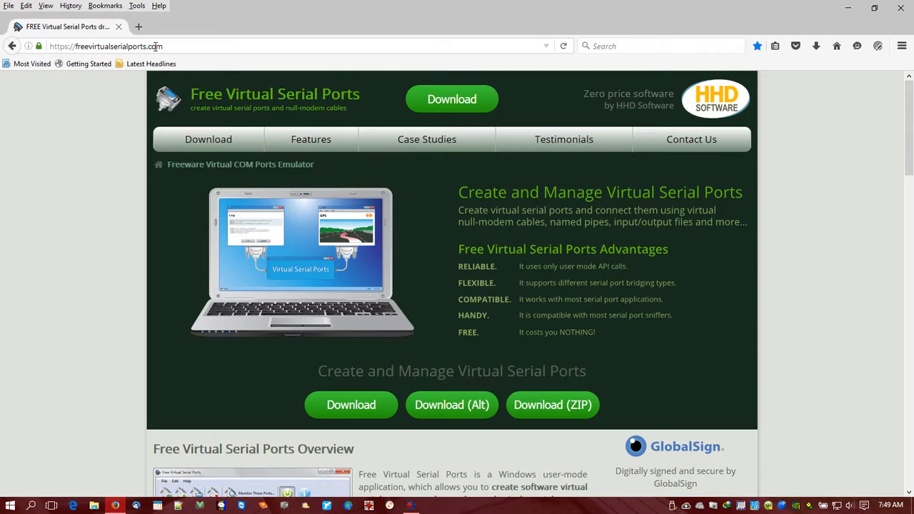
click(903, 9)
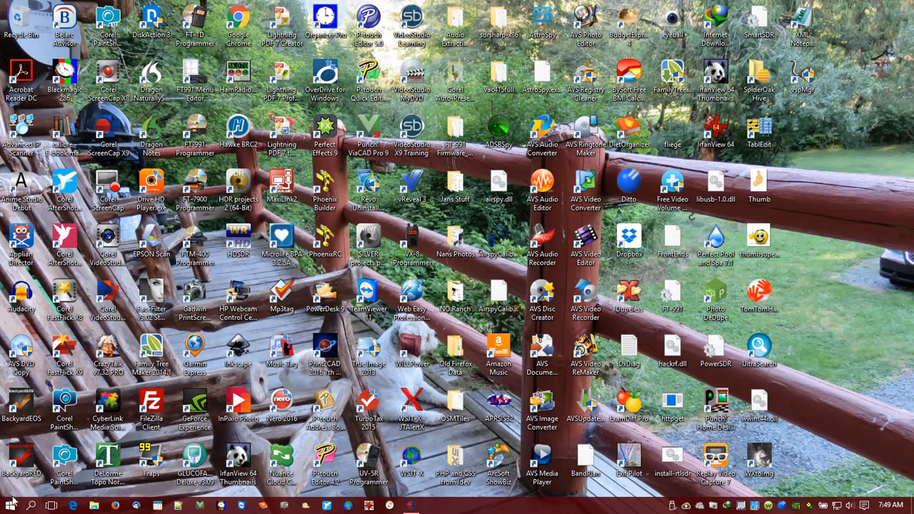
Launch vspMgr, examine the virtual port pair and port management options, and close it.
click(10, 508)
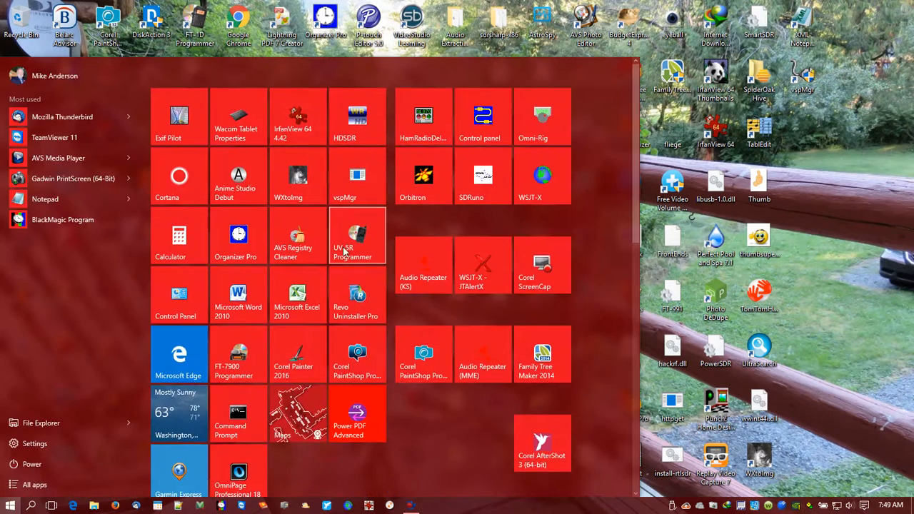
click(347, 189)
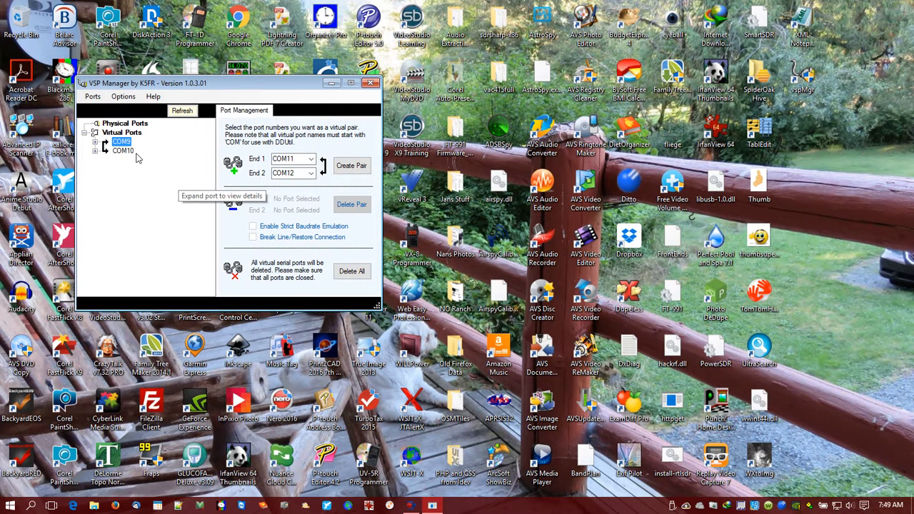
click(371, 84)
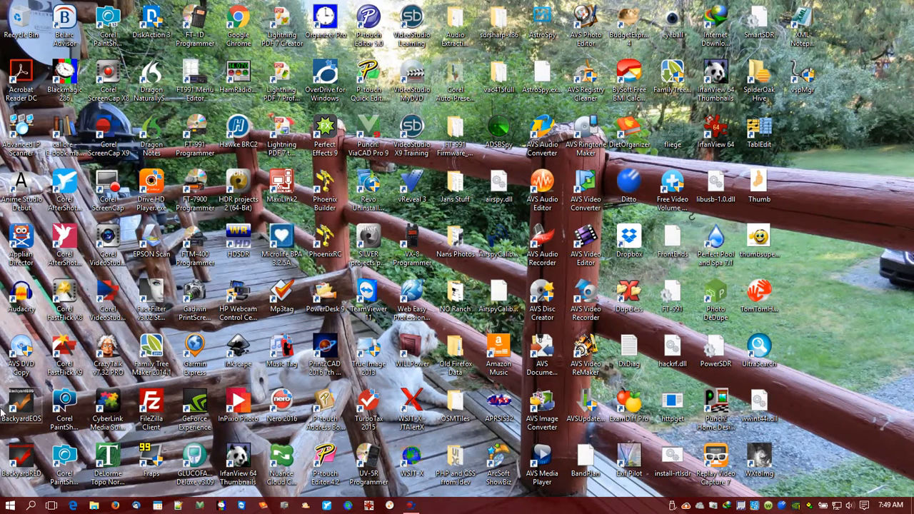
Open the Virtual Audio Cable Control Panel, demonstrate changing the cable count without applying it, and exit.
click(14, 505)
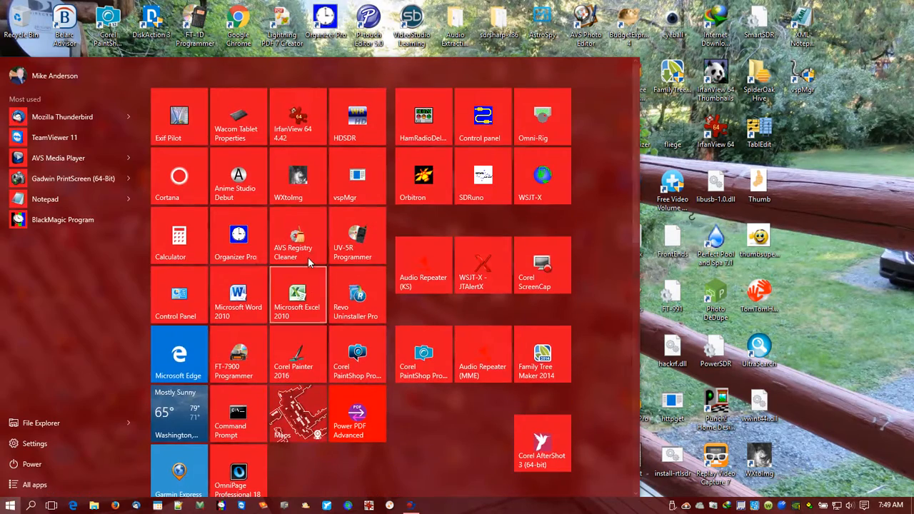
double_click(477, 129)
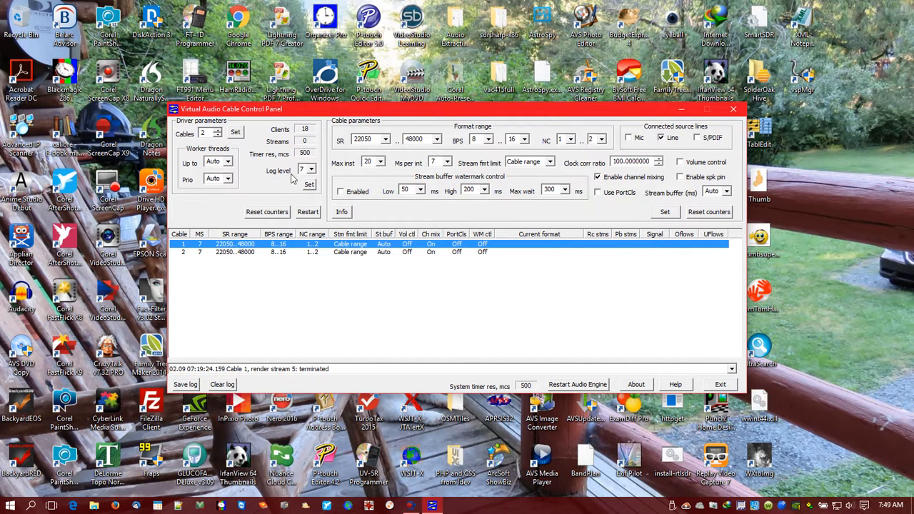
click(217, 136)
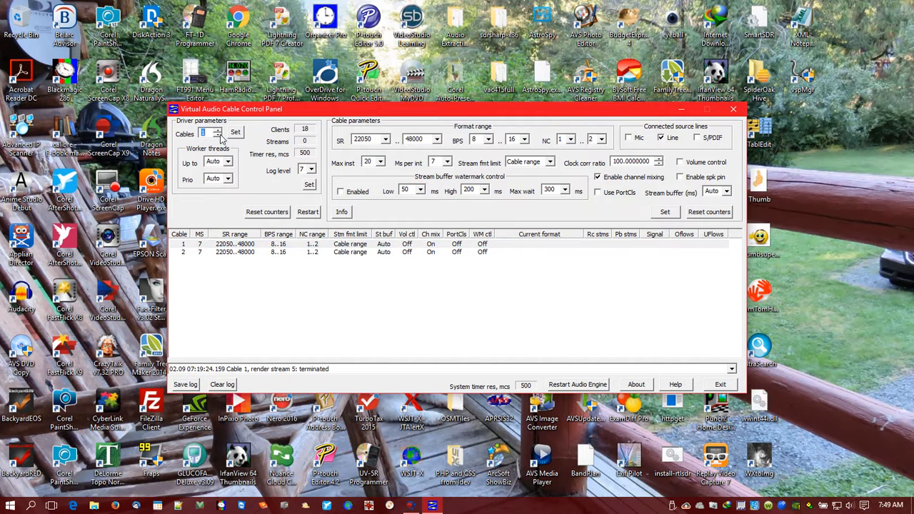
click(218, 132)
click(713, 385)
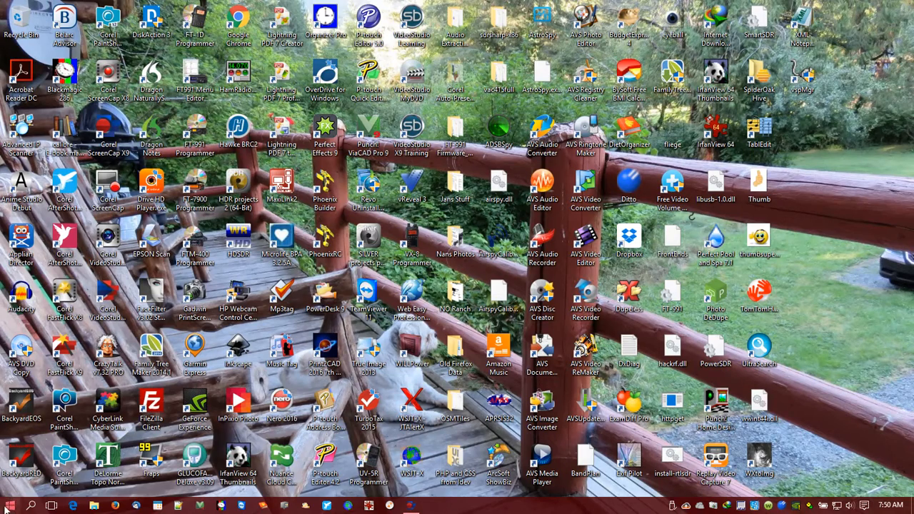
Launch SDRuno, open its RX Control window, and move it away from the main window.
click(8, 507)
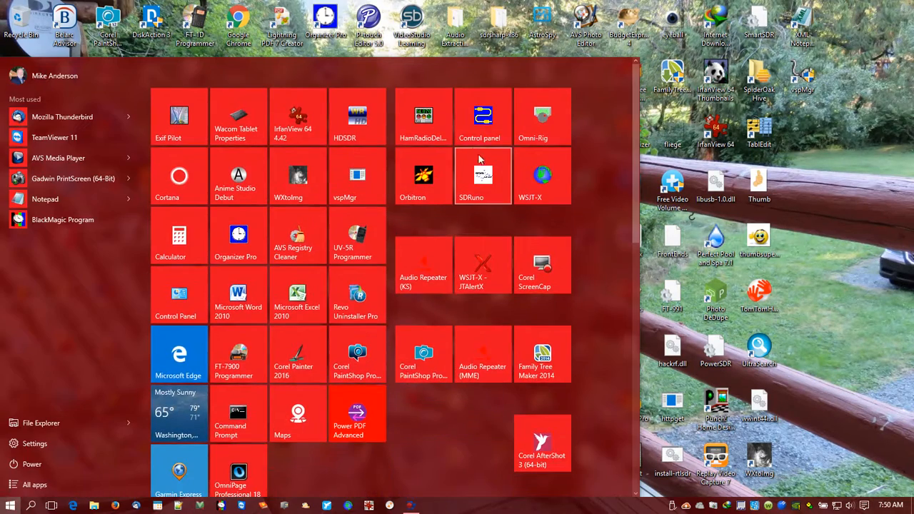
click(479, 172)
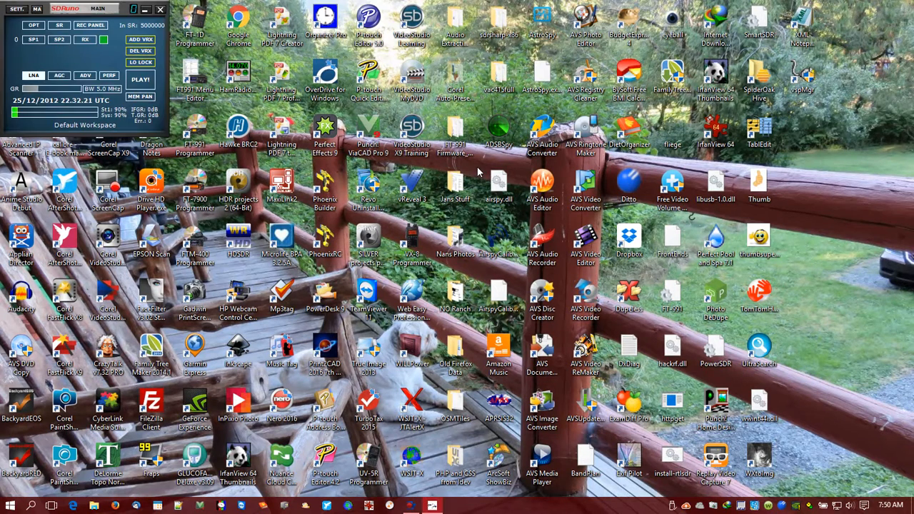
click(87, 41)
drag(171, 10, 611, 9)
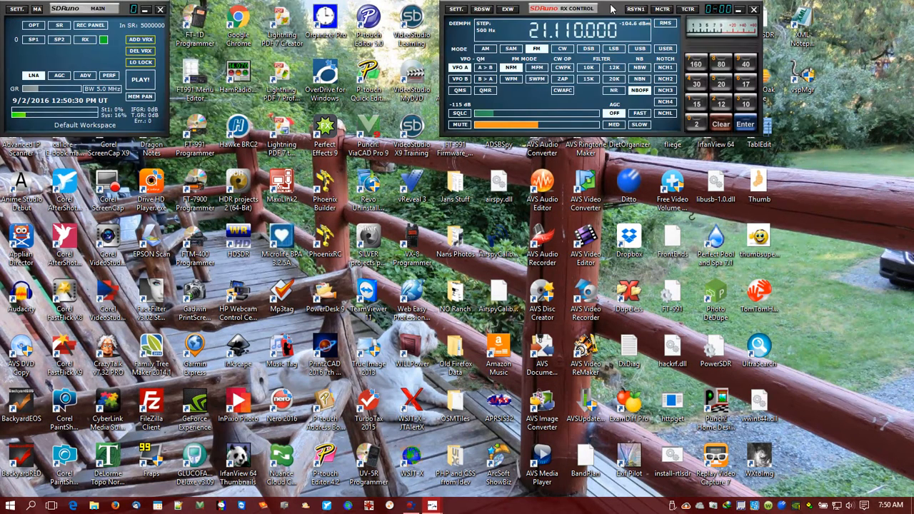
Open the RX settings and review the CAT port, baud rate and audio output device.
click(457, 10)
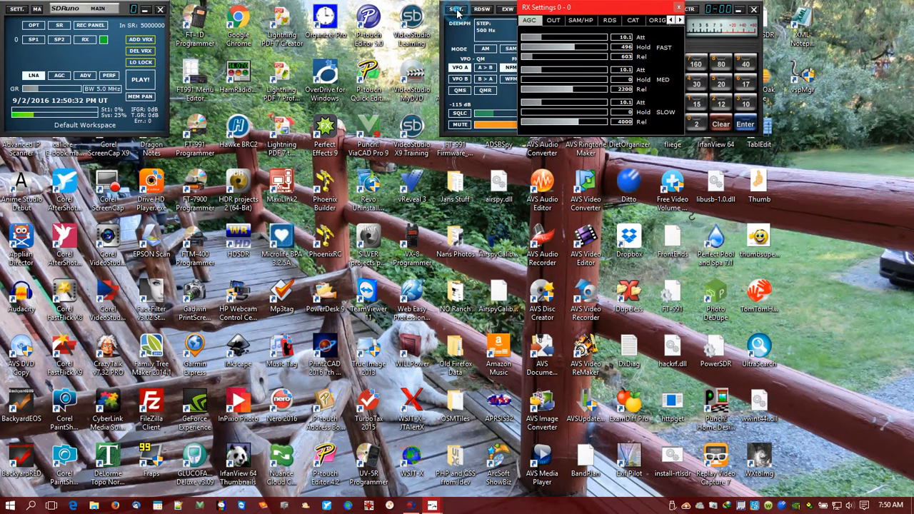
click(632, 21)
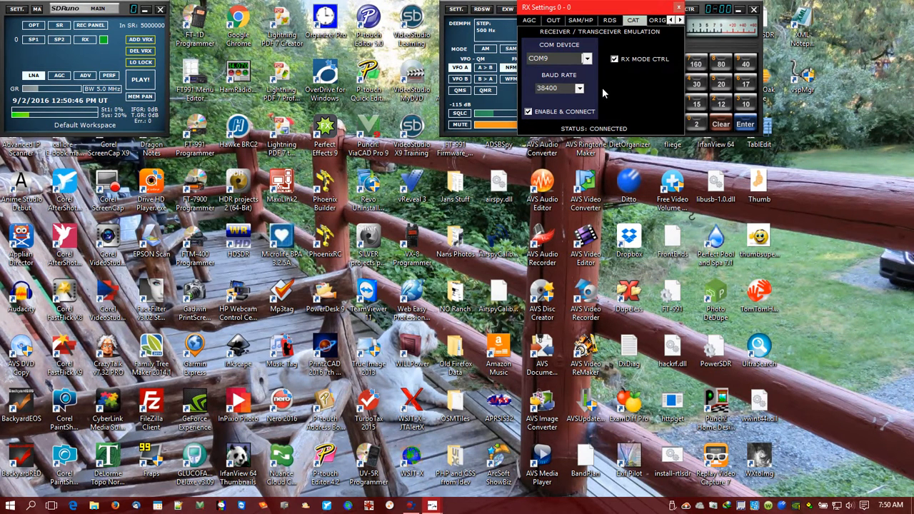
click(556, 20)
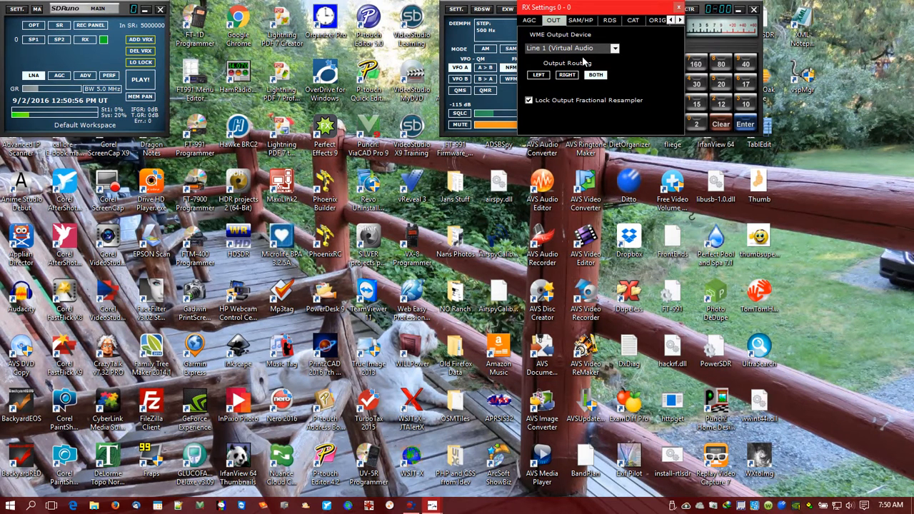
Open and minimize the main spectrum window, and briefly start and stop signal processing.
click(34, 40)
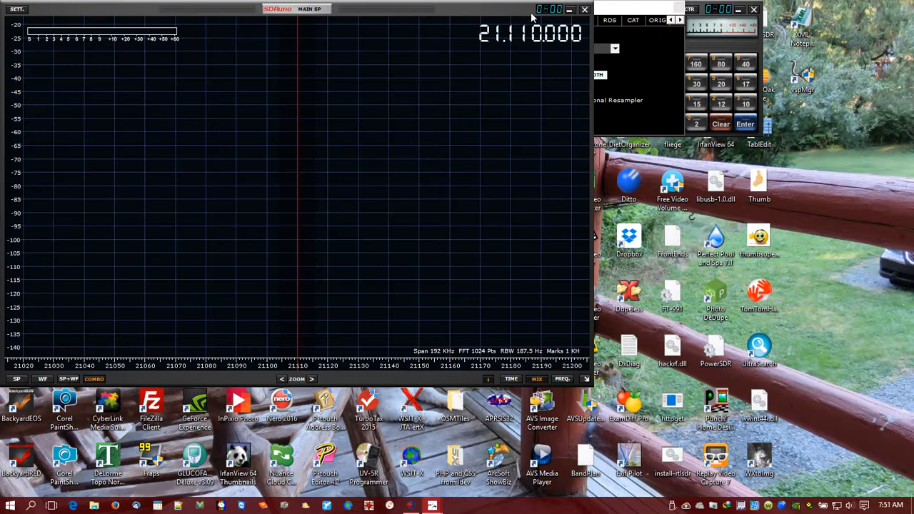
click(569, 9)
click(142, 80)
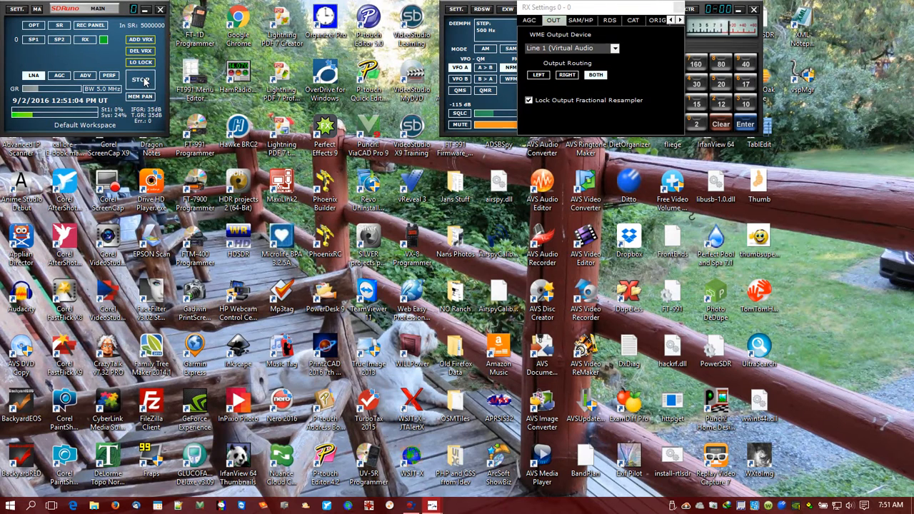
click(142, 80)
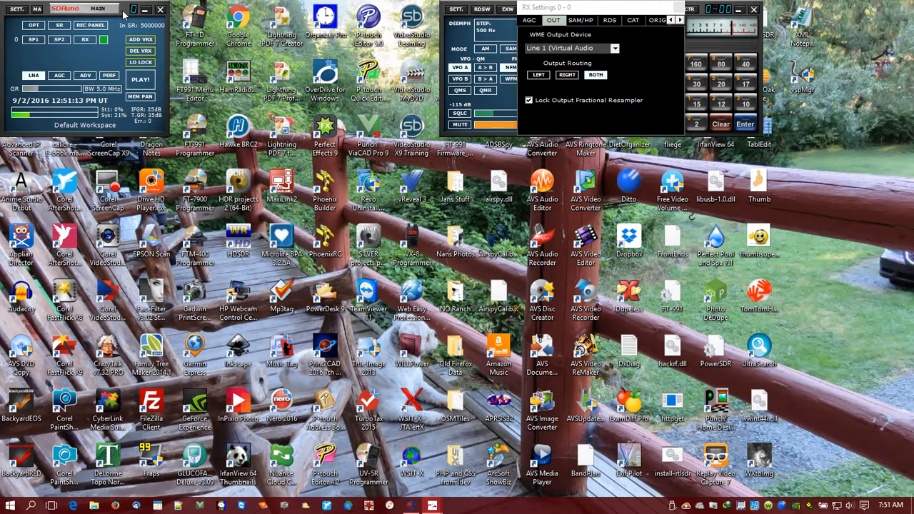
Launch Ham Radio Deluxe and connect a new Kenwood TS-480 definition on COM10 at speed 38400 with CTS disabled.
click(10, 506)
click(419, 136)
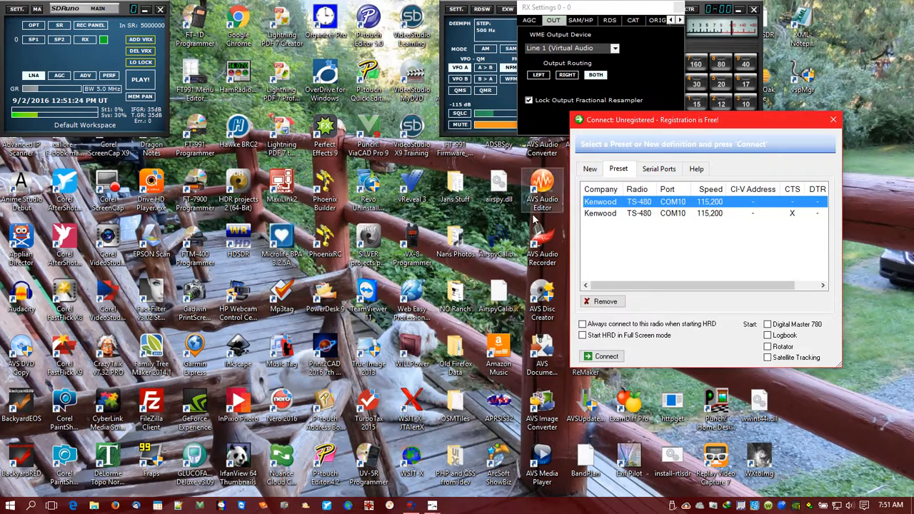
click(590, 169)
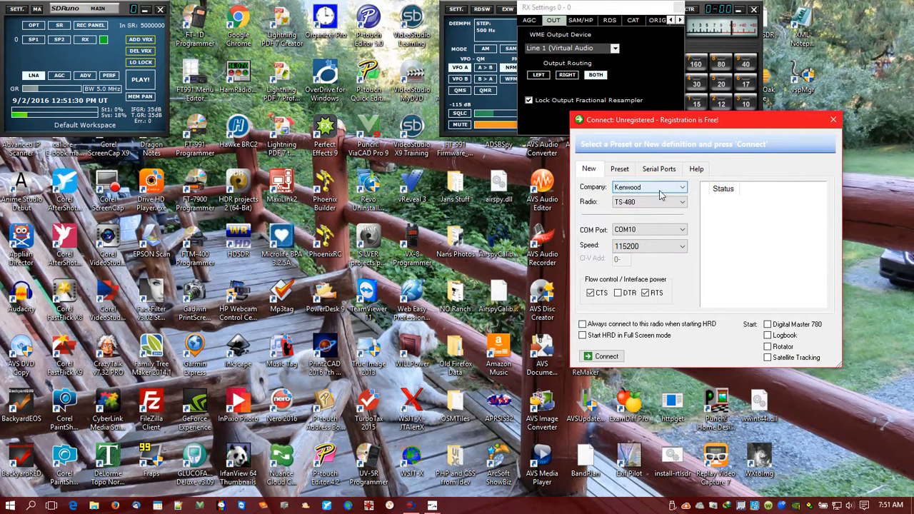
click(683, 247)
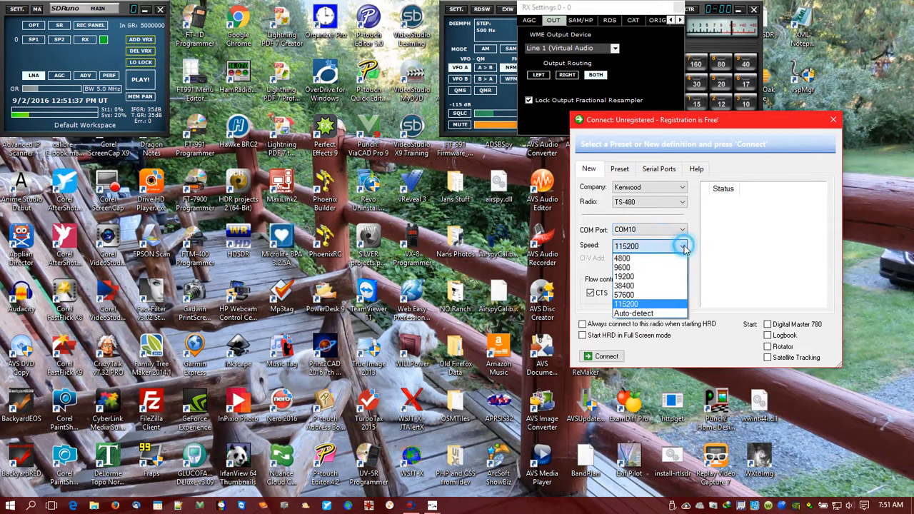
click(660, 287)
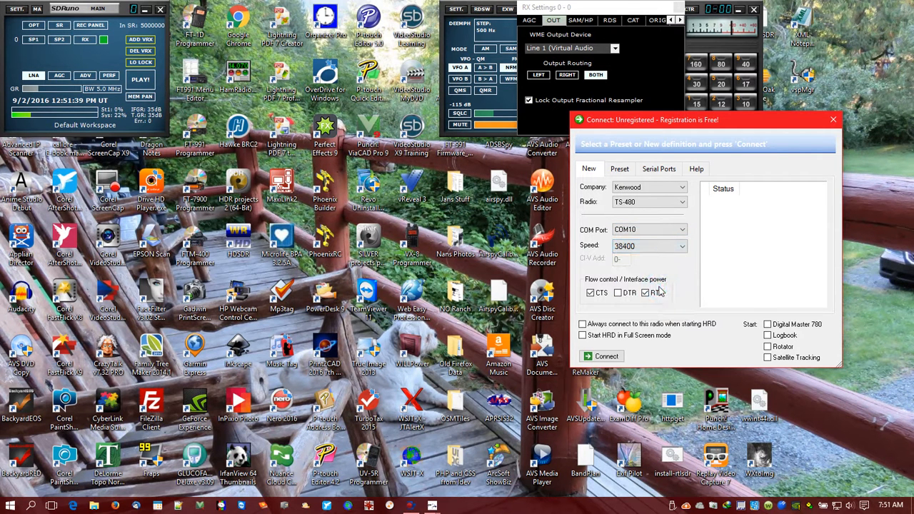
click(590, 294)
click(680, 247)
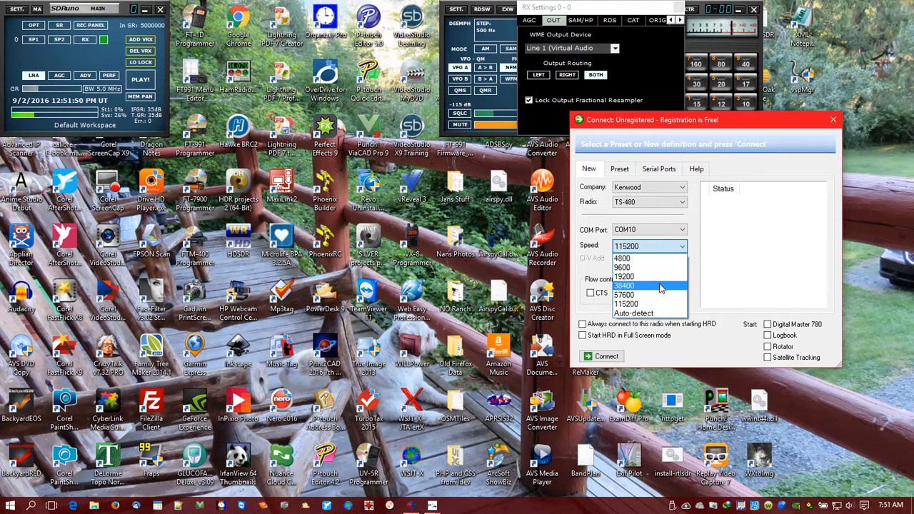
click(660, 286)
click(605, 357)
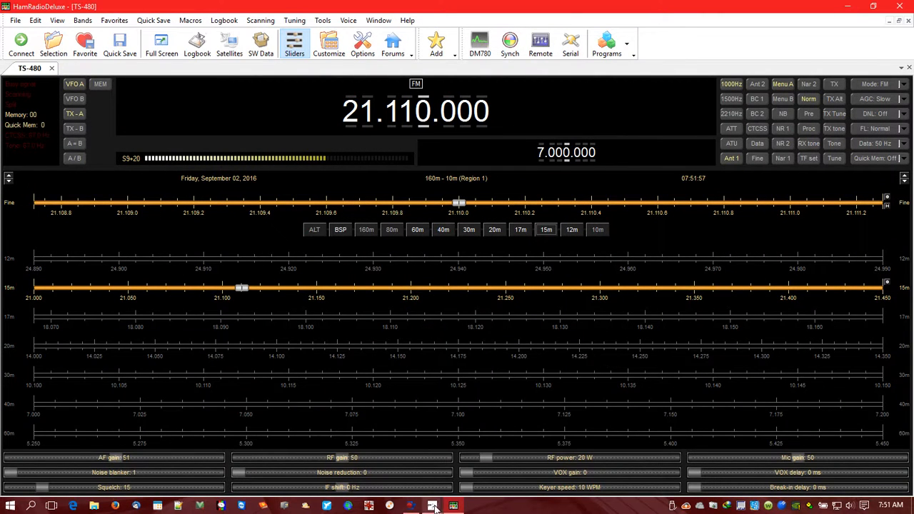
Bring SDRuno's RX Control window in front of Ham Radio Deluxe, close its RX settings, and move it below the toolbar.
mouse_move(432, 506)
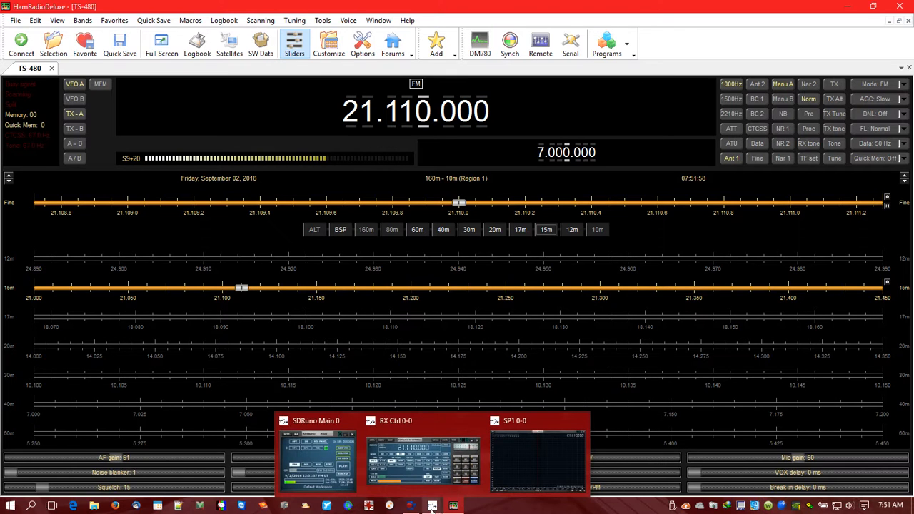
click(429, 468)
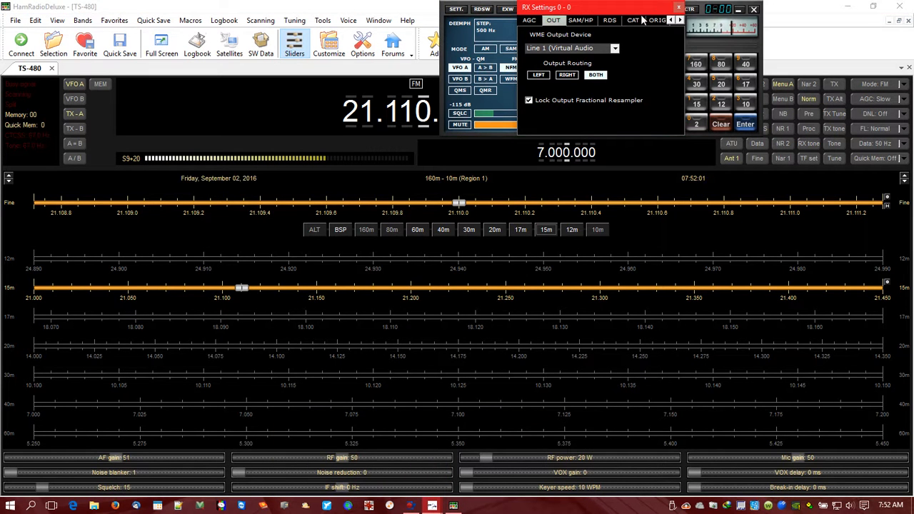
click(679, 8)
drag(628, 9, 717, 118)
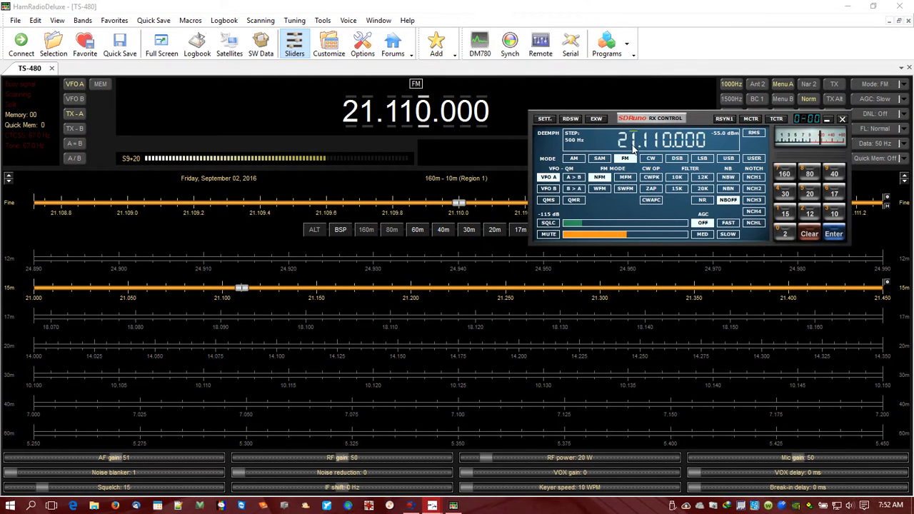
Tune SDRuno up and down in megahertz steps to 19.110.000 to demonstrate frequency tracking in Ham Radio Deluxe.
scroll(636, 145, up, 1)
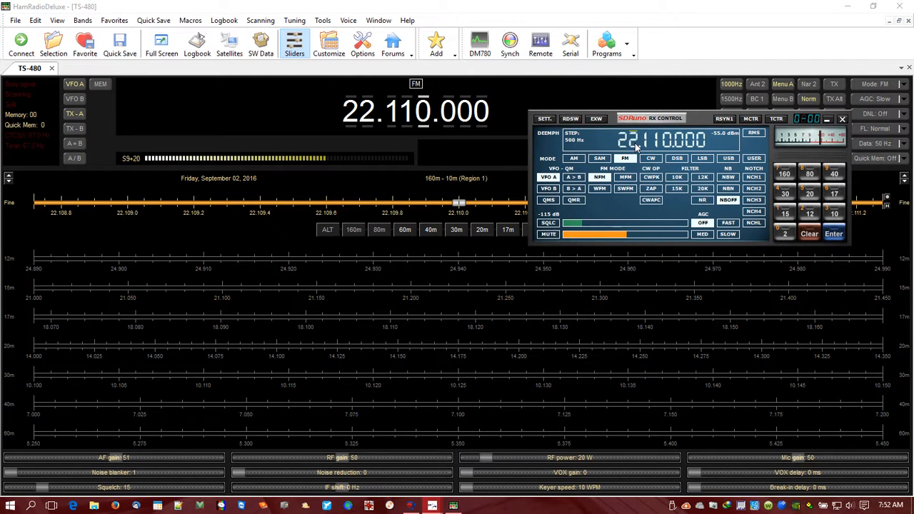
scroll(636, 145, up, 2)
scroll(636, 145, down, 5)
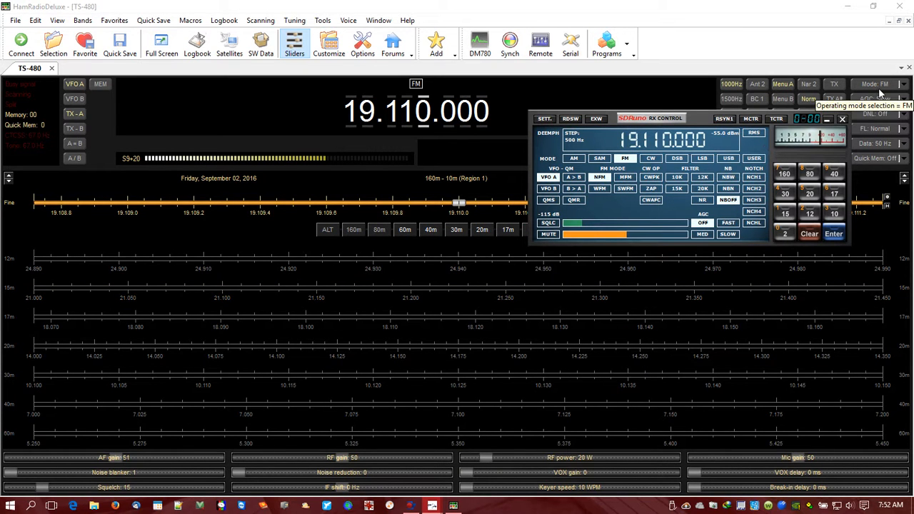
Switch the receiver to USB mode and set its volume to about 33.
click(729, 159)
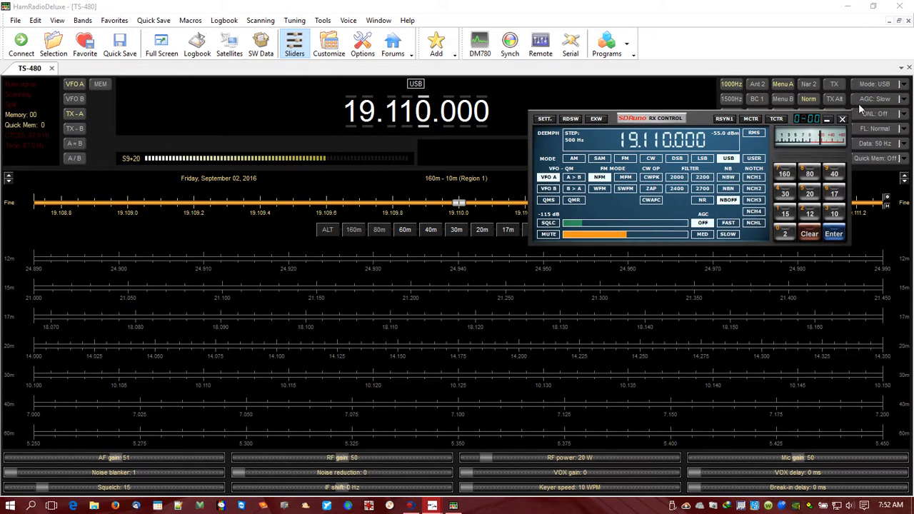
click(598, 235)
mouse_move(598, 238)
mouse_down()
mouse_move(579, 236)
mouse_move(614, 237)
mouse_move(587, 236)
mouse_up()
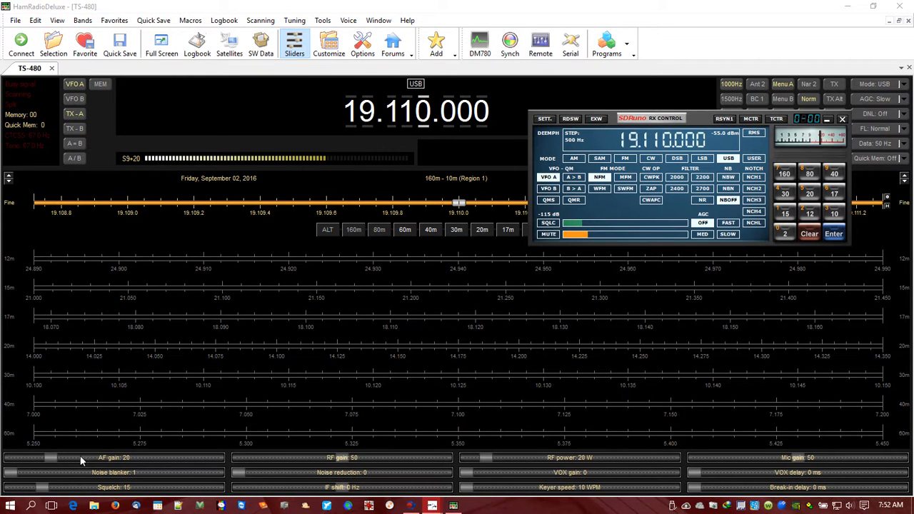
click(604, 238)
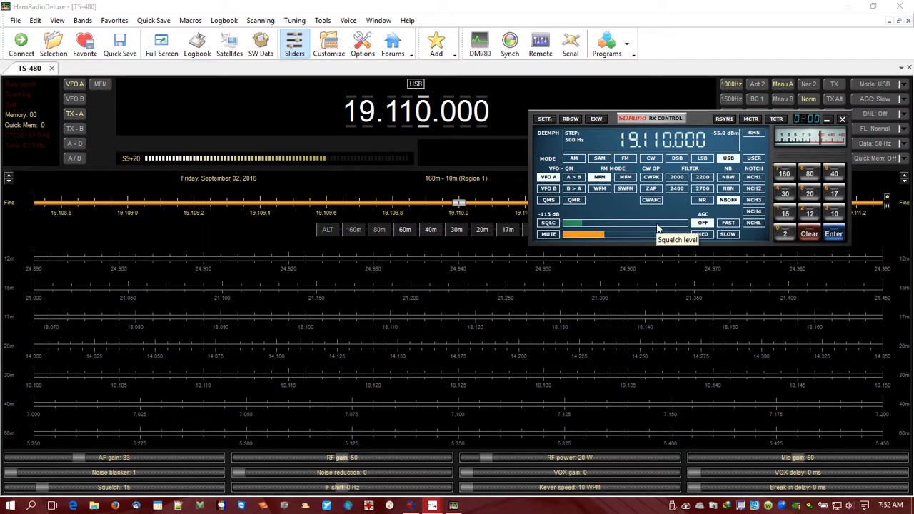
Switch the receiver to FM mode and tune it to the 30 m band at 10.100.000.
click(626, 158)
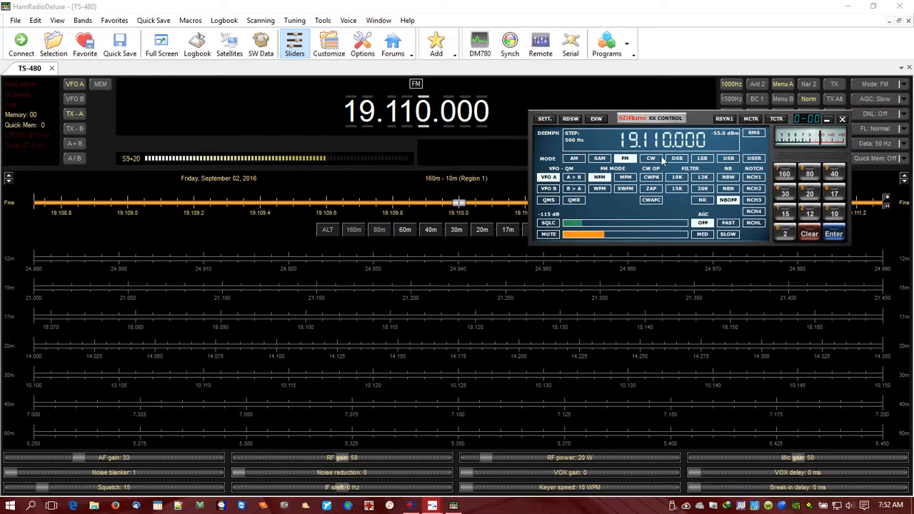
scroll(639, 142, up, 1)
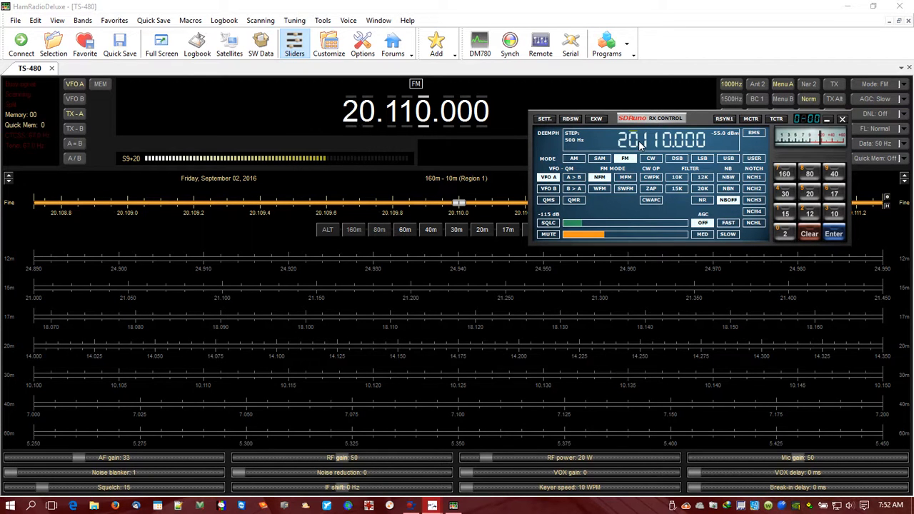
click(784, 198)
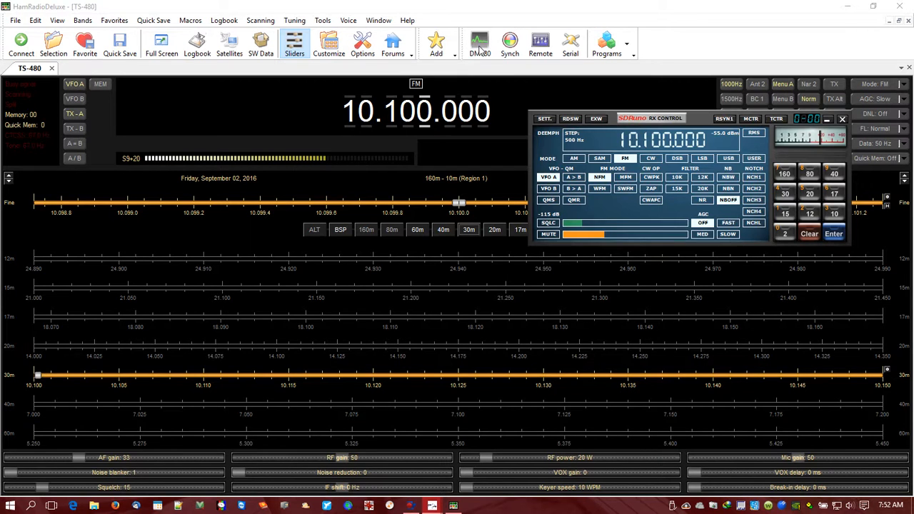
Launch Digital Master 780, start SDRuno processing to feed its waterfall, and minimize the SDRuno main window.
click(479, 49)
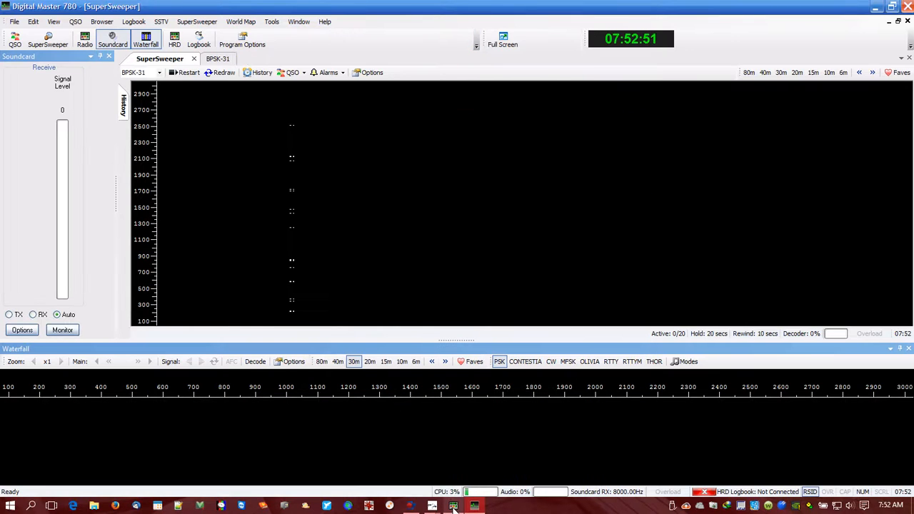
mouse_move(432, 505)
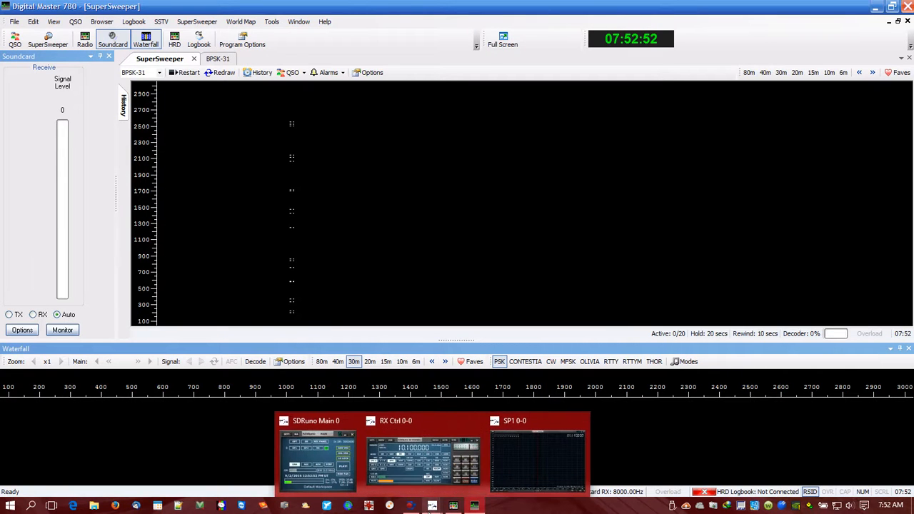
click(421, 483)
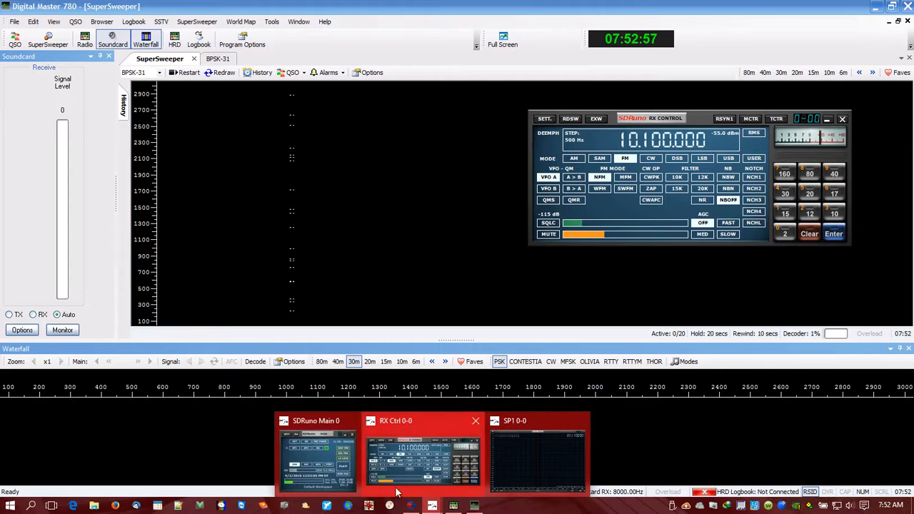
click(341, 465)
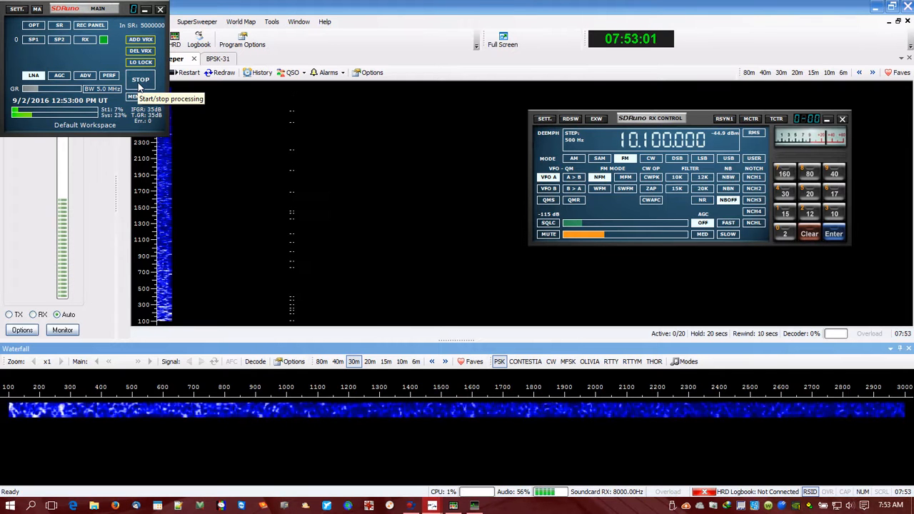
click(145, 10)
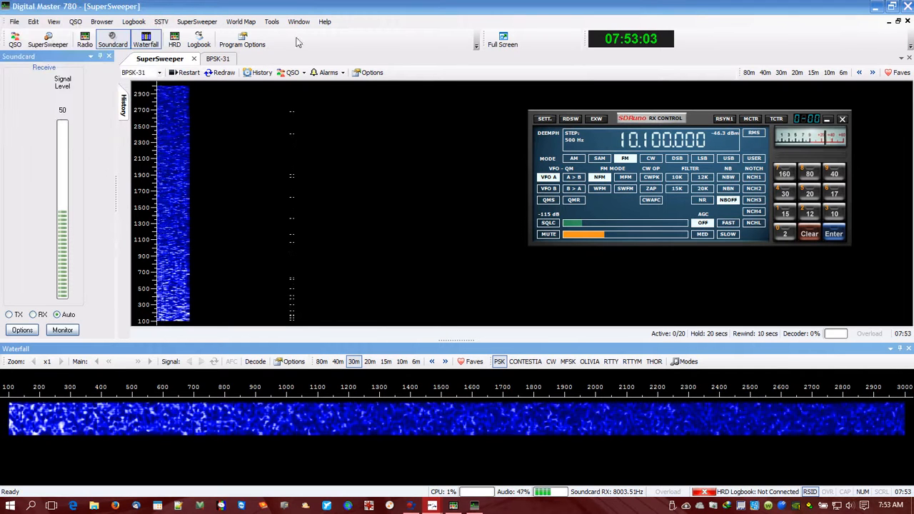
In the soundcard options, try Stereo Mix (Realtek High Definition Audio) as the receive input device and dismiss the message.
click(368, 73)
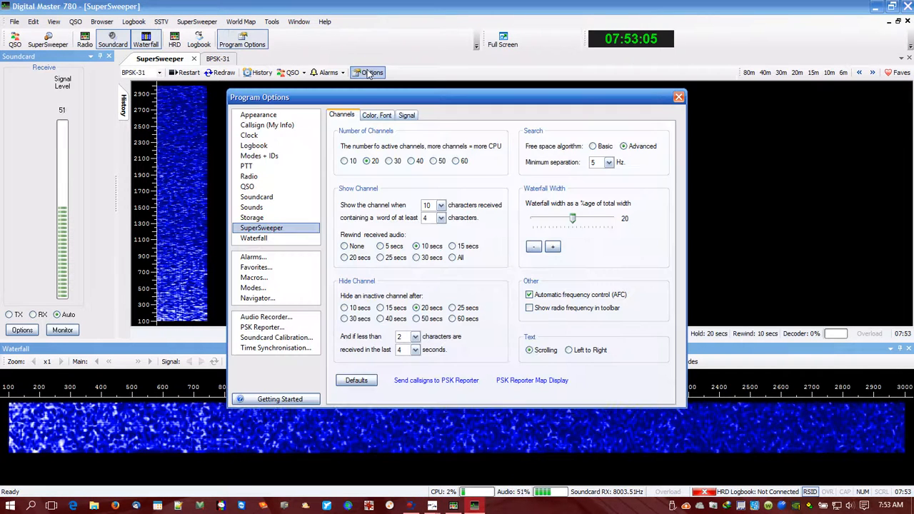
click(258, 198)
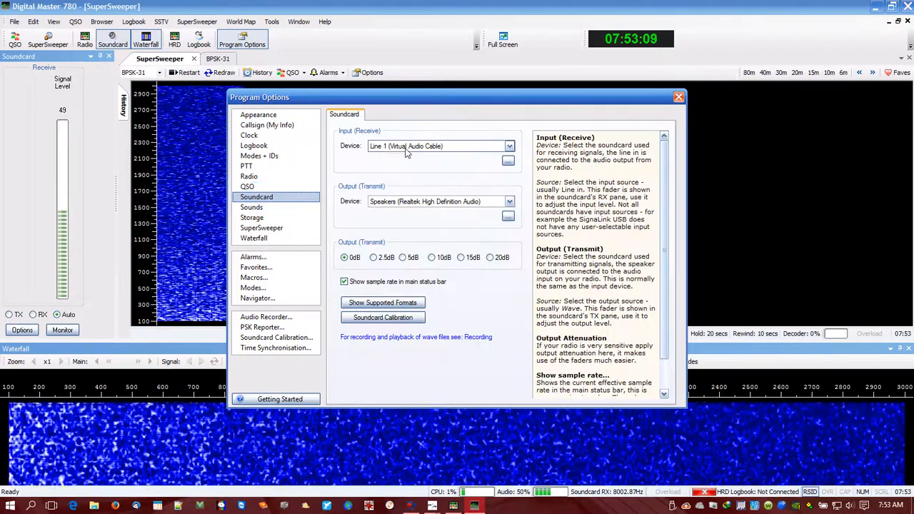
click(510, 146)
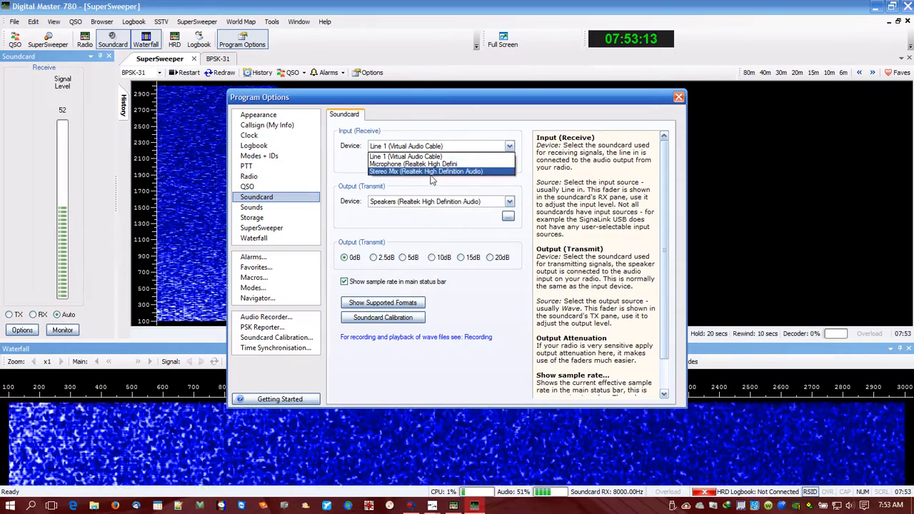
click(411, 172)
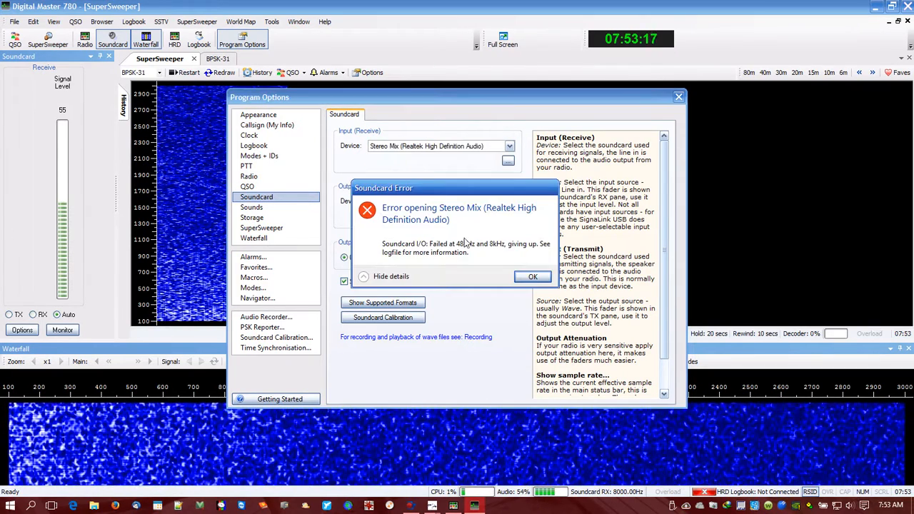
click(516, 276)
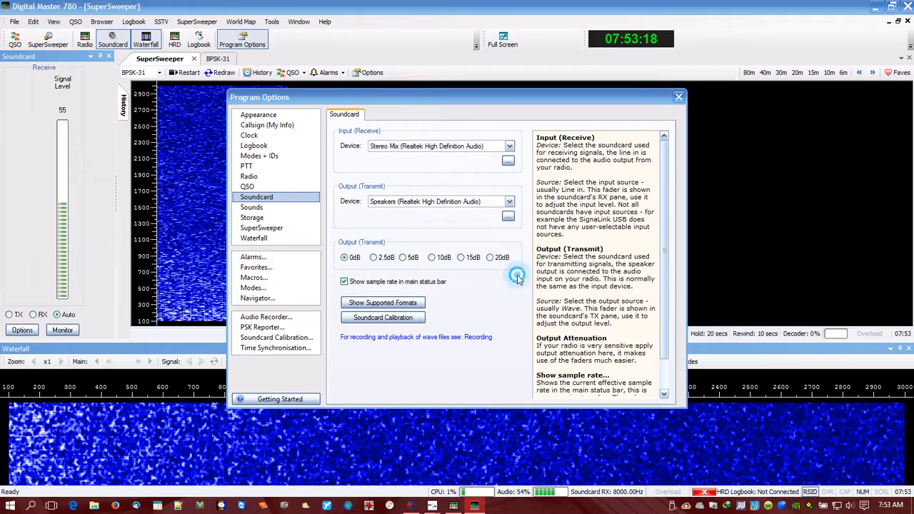
Set the receive input device to Line 1 (Virtual Audio Cable) and close the program options.
click(510, 148)
click(477, 156)
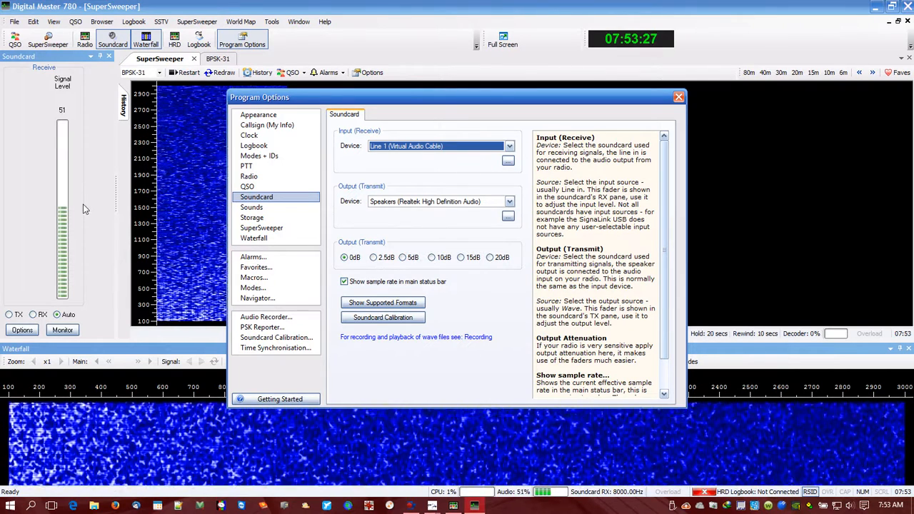
click(677, 97)
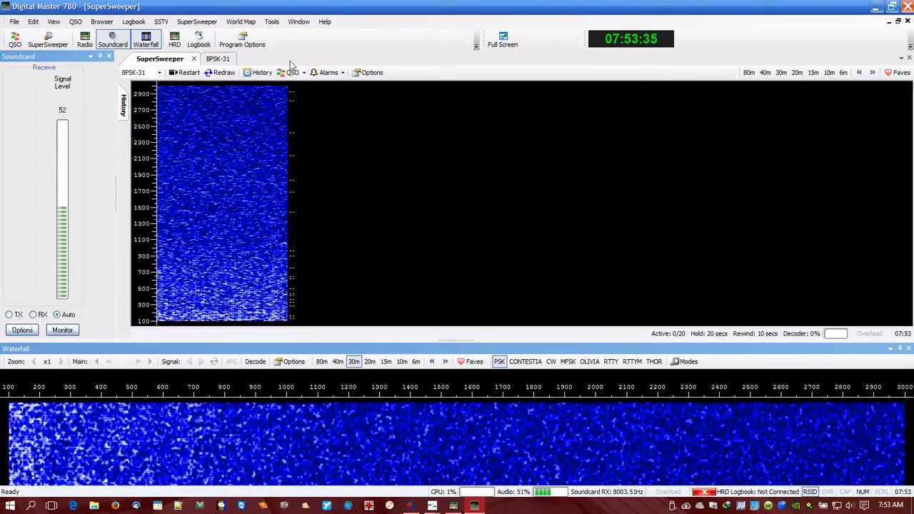
View the BPSK-31 window, return to SuperSweeper, and tune the radio to 14.070 on the 20 m band.
click(218, 60)
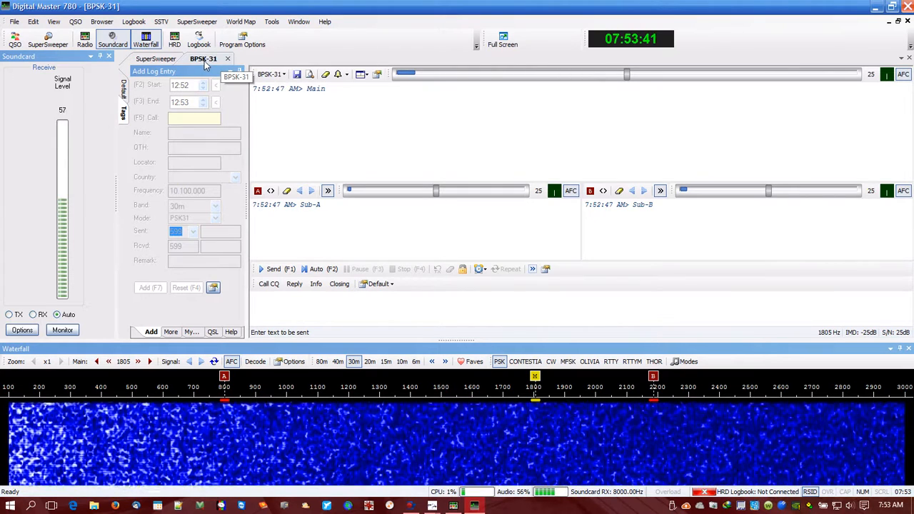
click(156, 59)
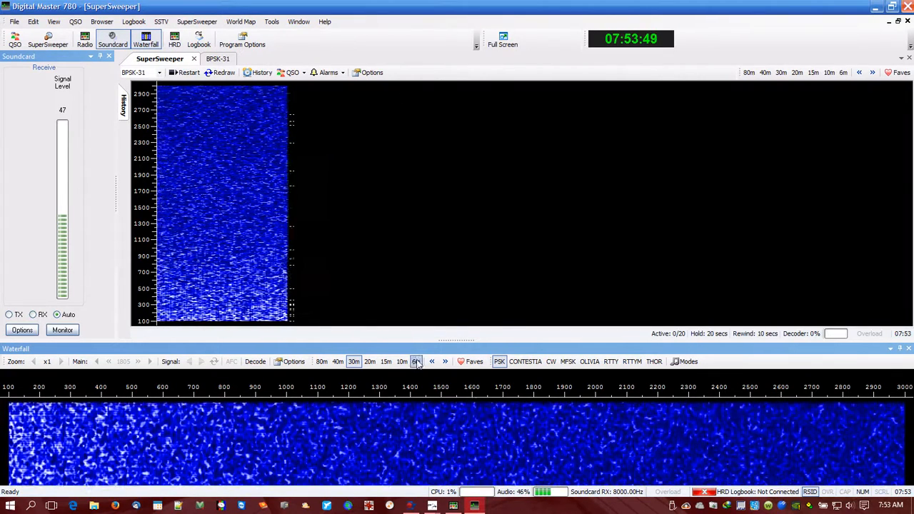
click(370, 361)
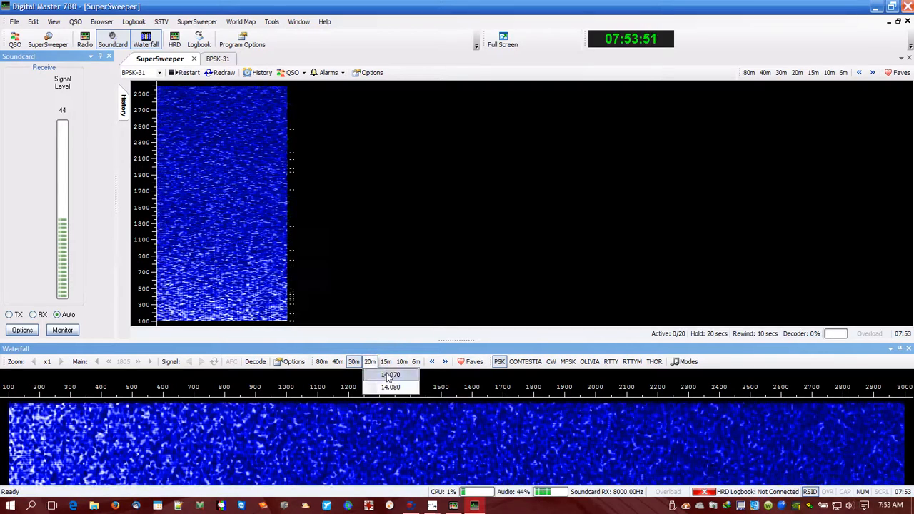
click(386, 375)
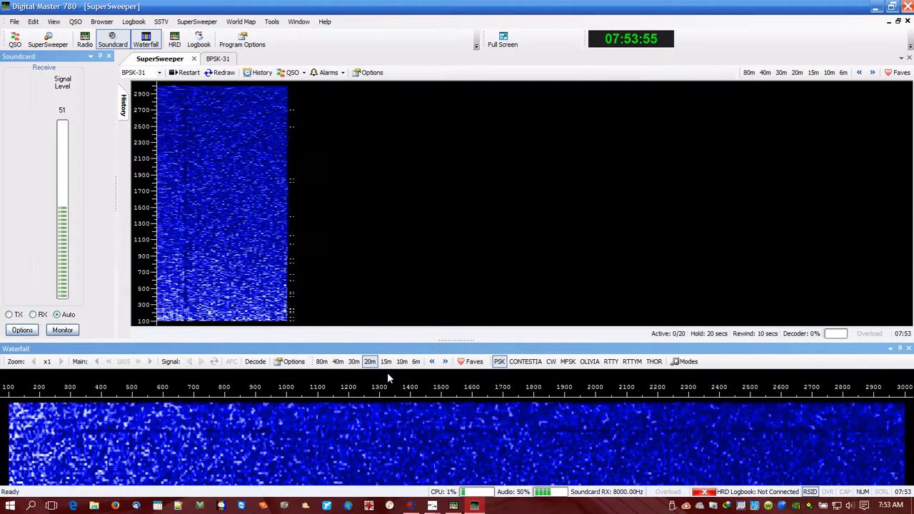
mouse_move(452, 509)
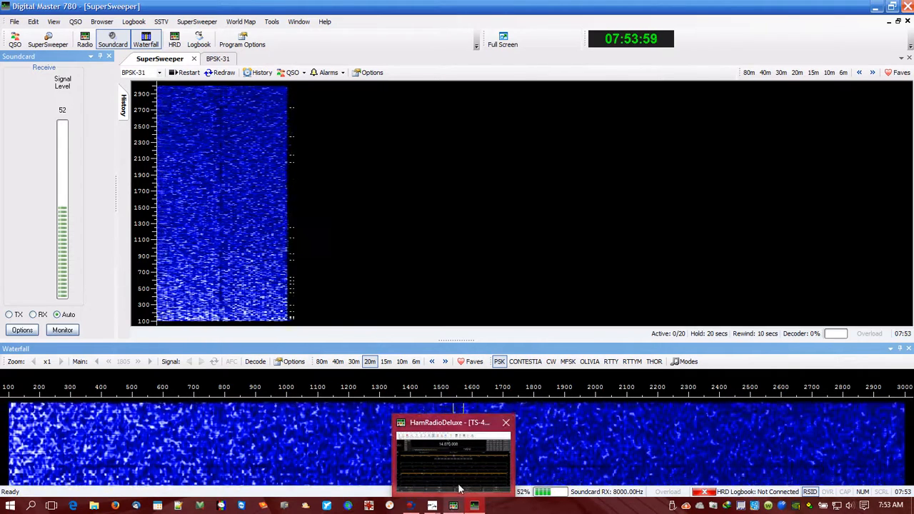
mouse_move(459, 489)
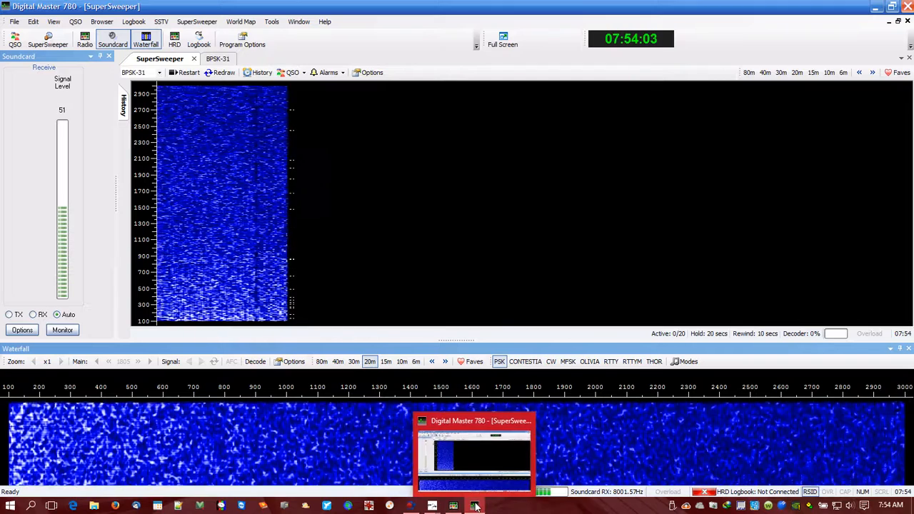
mouse_move(421, 474)
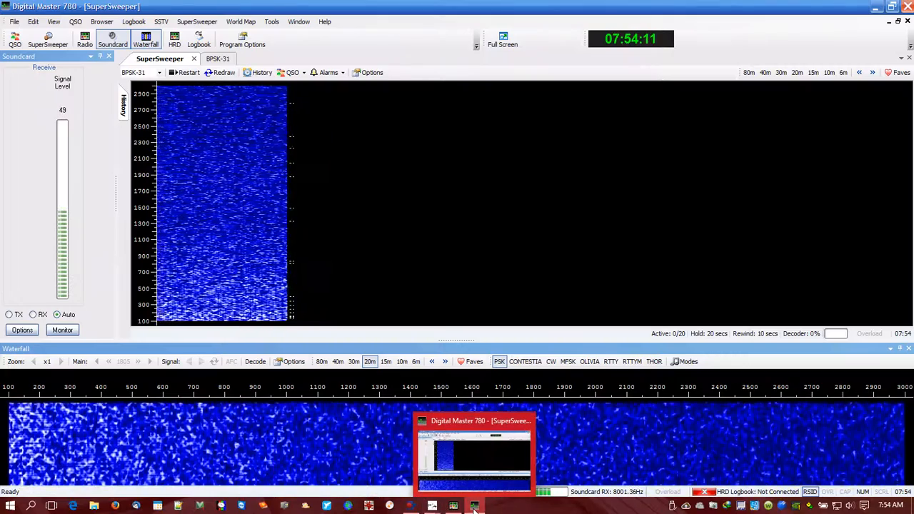
click(440, 464)
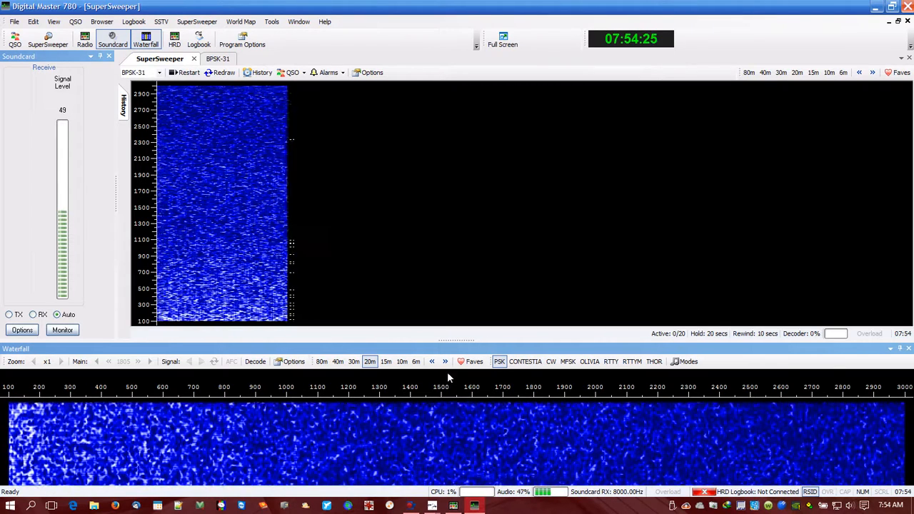
Tune the radio to 7.040 on the 40 m band and check that the linked programs follow.
click(338, 361)
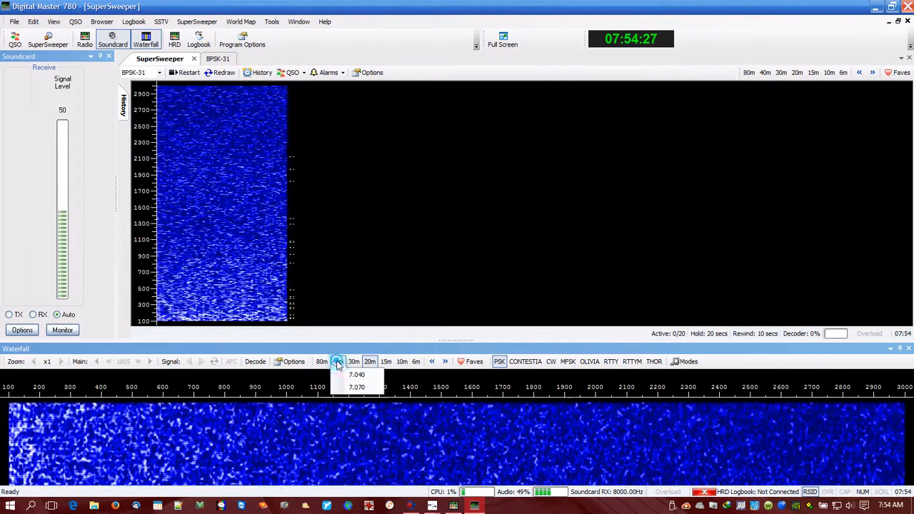
click(356, 375)
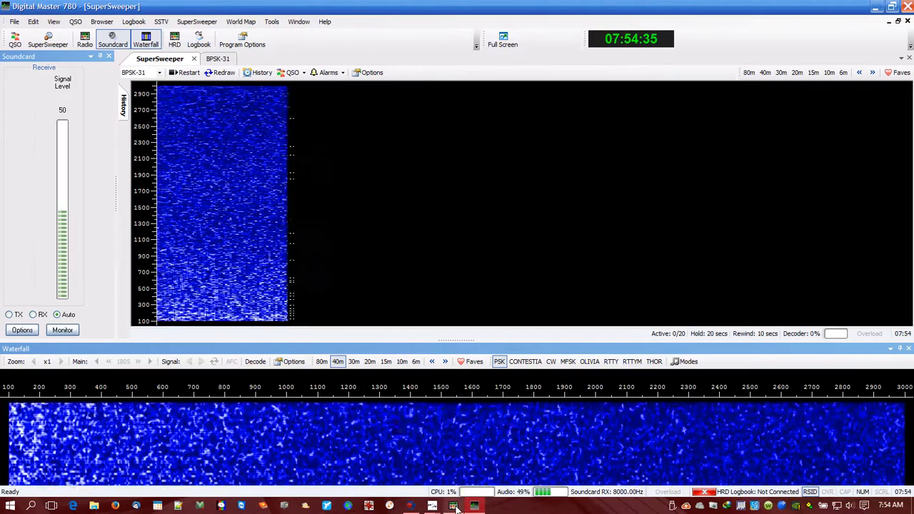
mouse_move(457, 506)
mouse_move(459, 470)
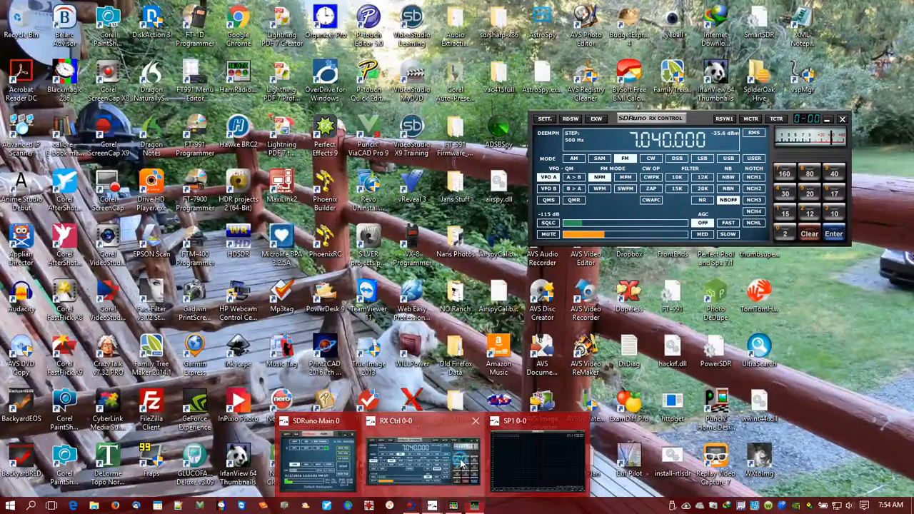
Bring up the SDRuno receiver control, switch it to USB mode and raise the volume to about 63.
click(439, 472)
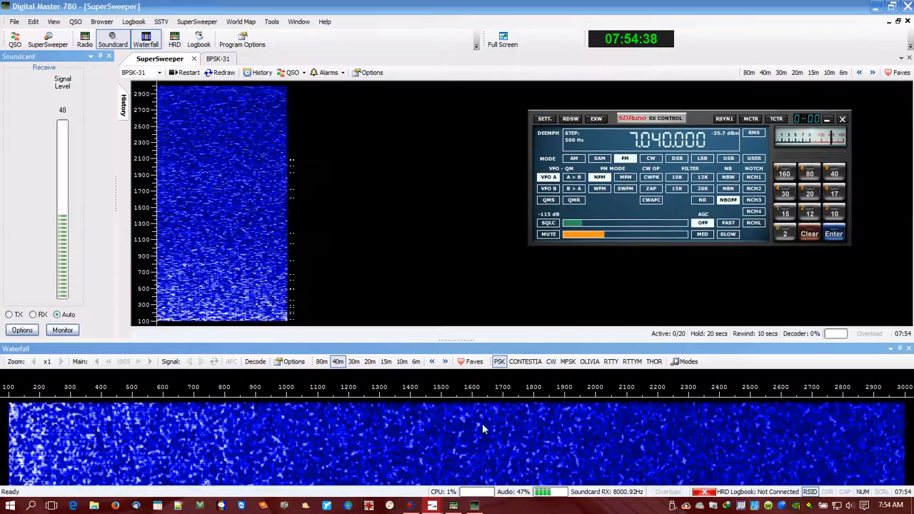
click(729, 159)
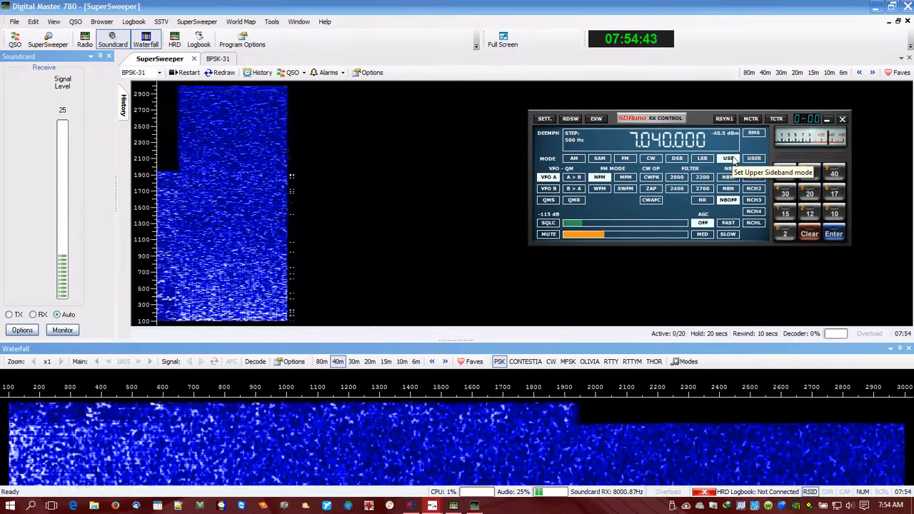
drag(602, 238, 643, 238)
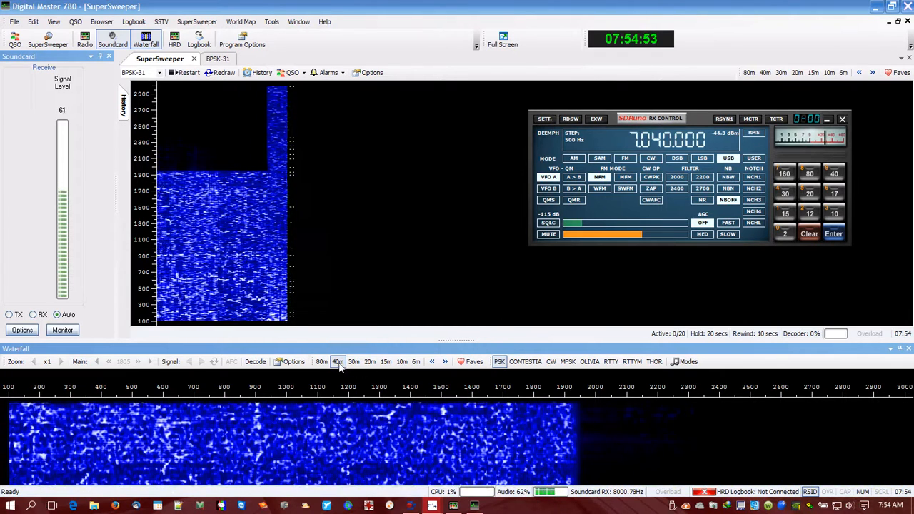
Enable all individual mode buttons for the waterfall toolbar in the Modes Manager.
click(369, 363)
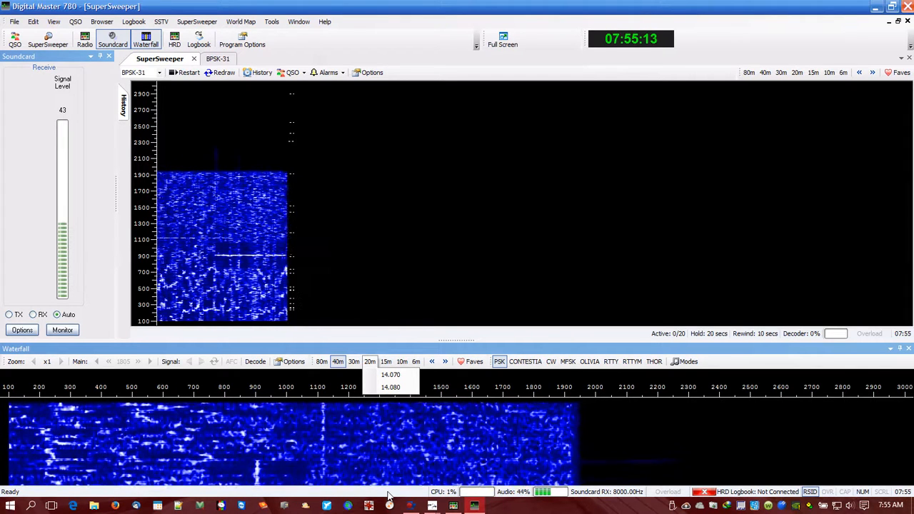
click(687, 362)
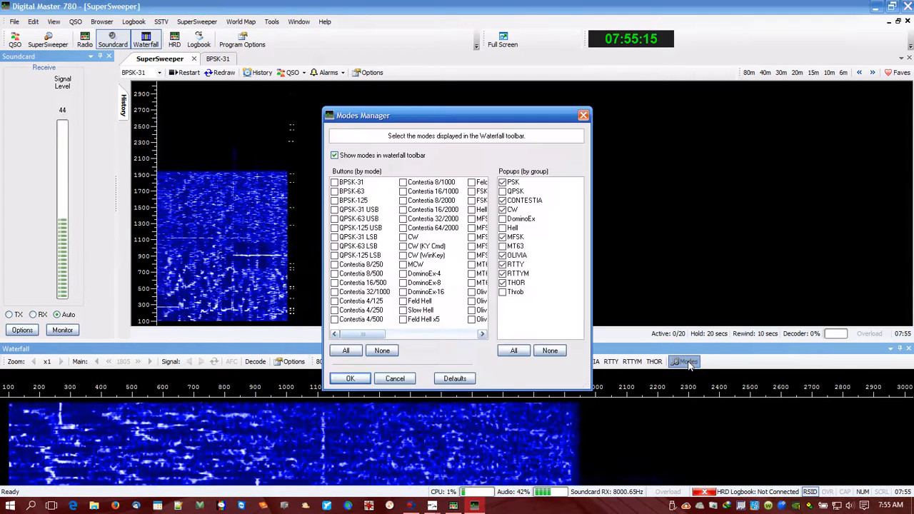
click(347, 352)
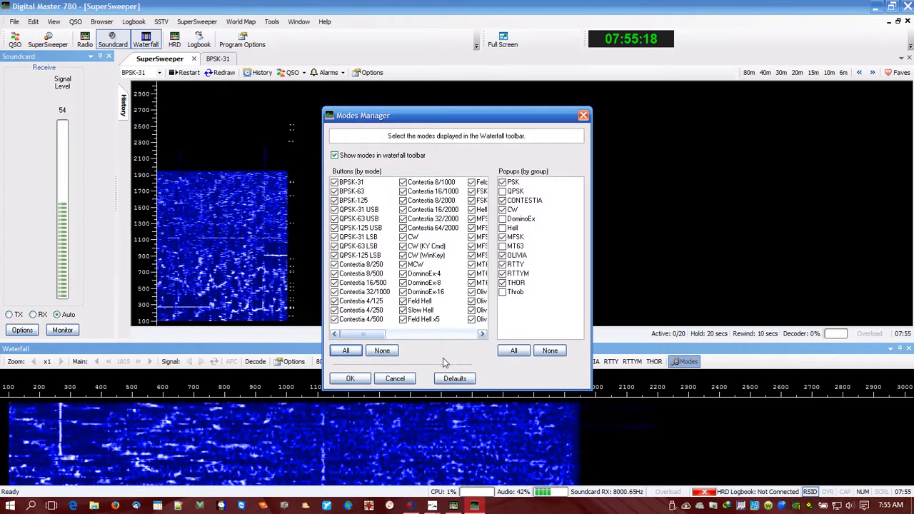
click(350, 379)
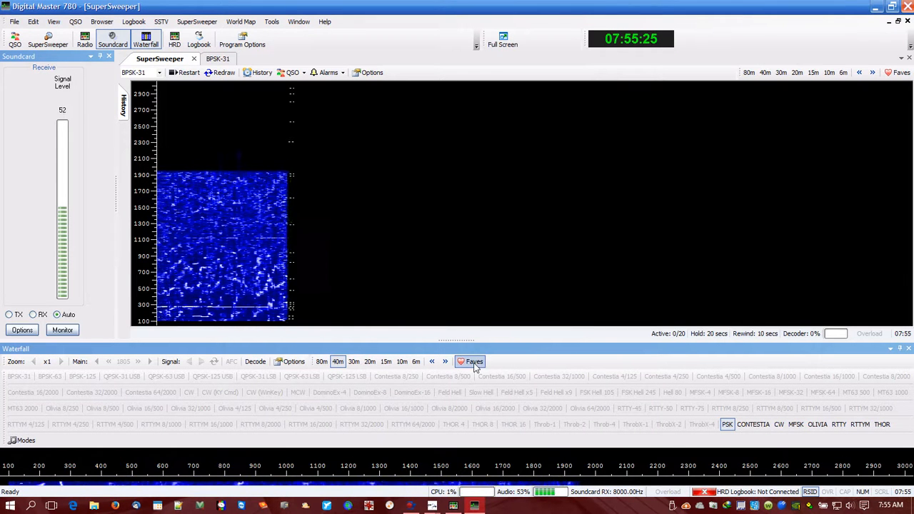
click(868, 426)
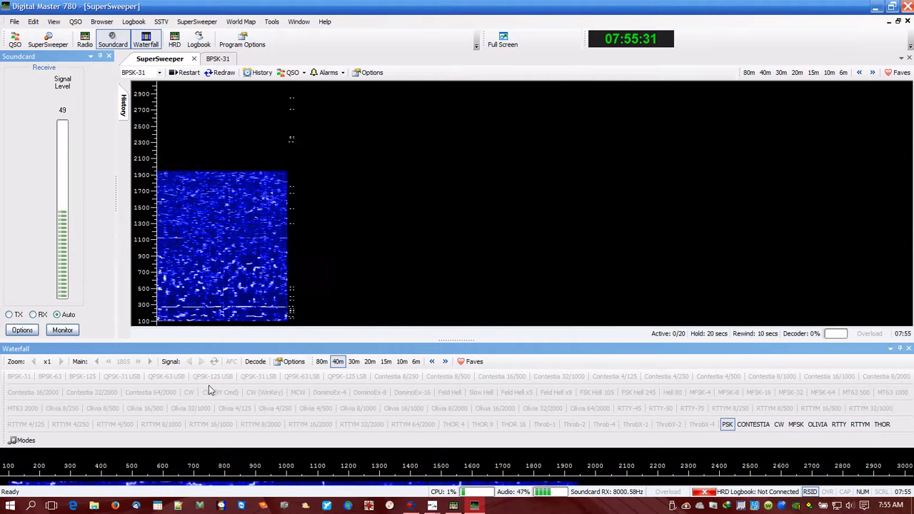
Switch the BPSK-31 decoding window to plain CW mode.
click(223, 59)
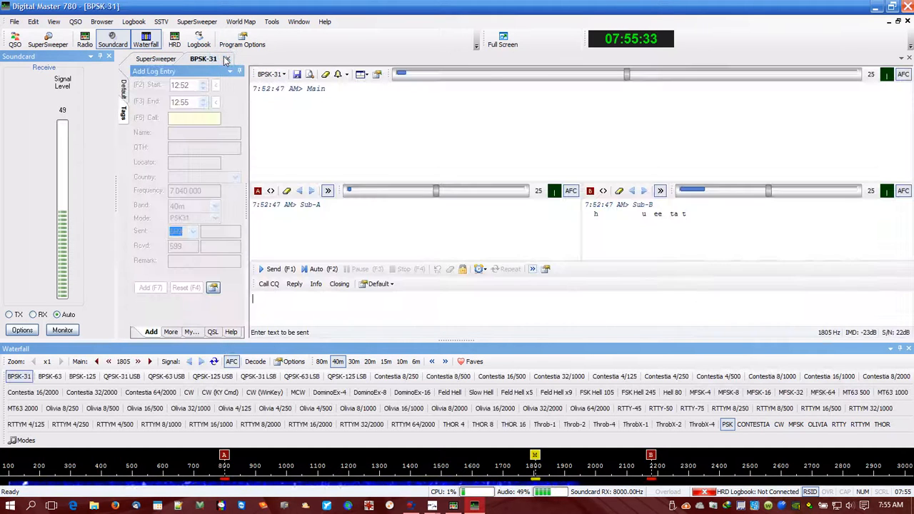
click(284, 75)
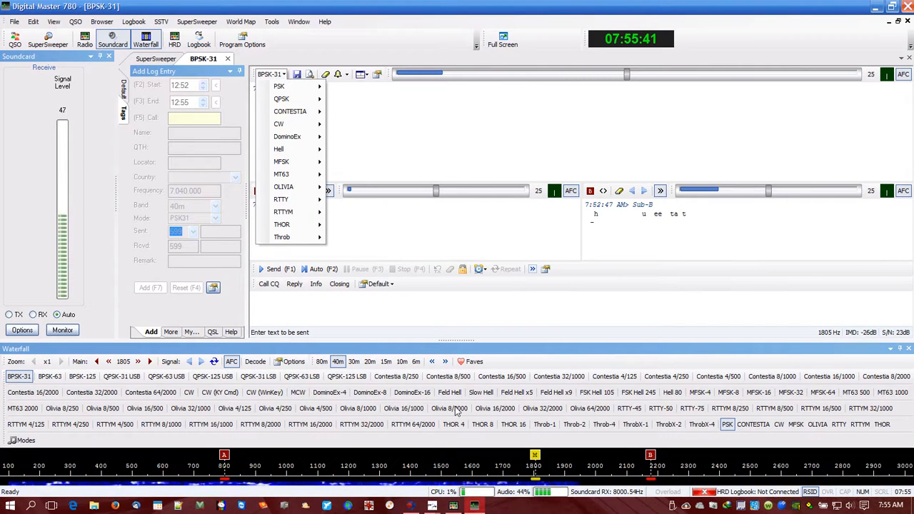
mouse_move(281, 84)
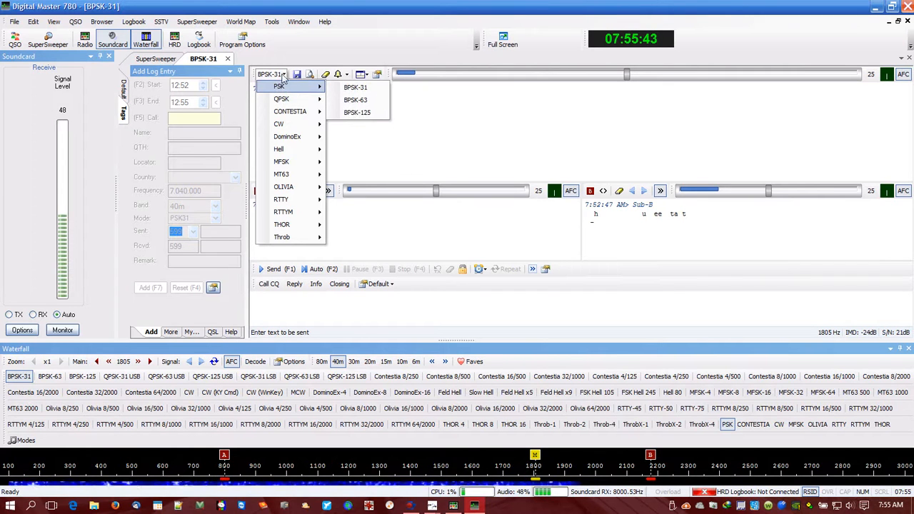
mouse_move(289, 126)
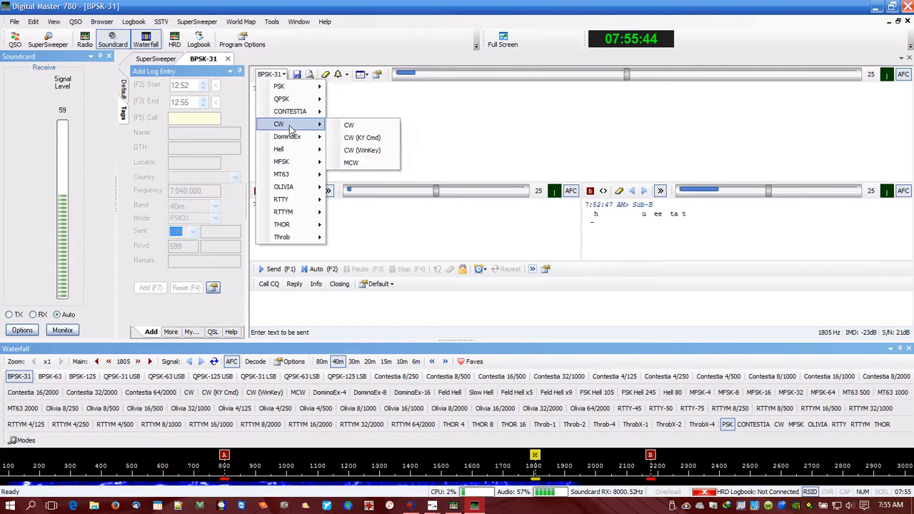
click(349, 125)
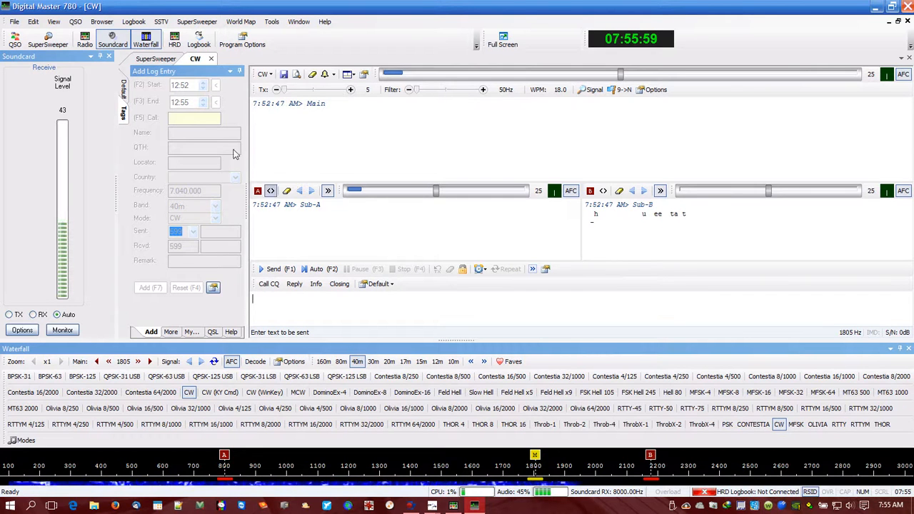
Return to the SuperSweeper view and toggle the waterfall display off and back on.
click(159, 59)
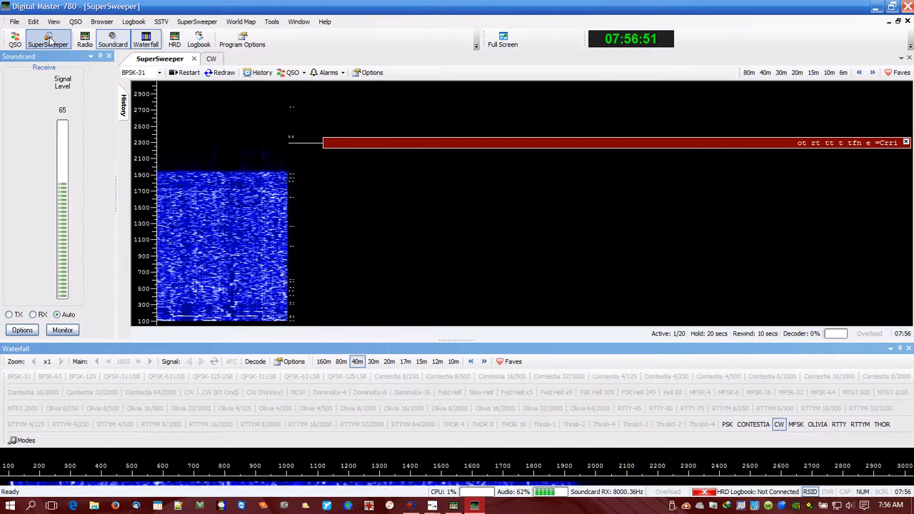
click(146, 39)
click(145, 39)
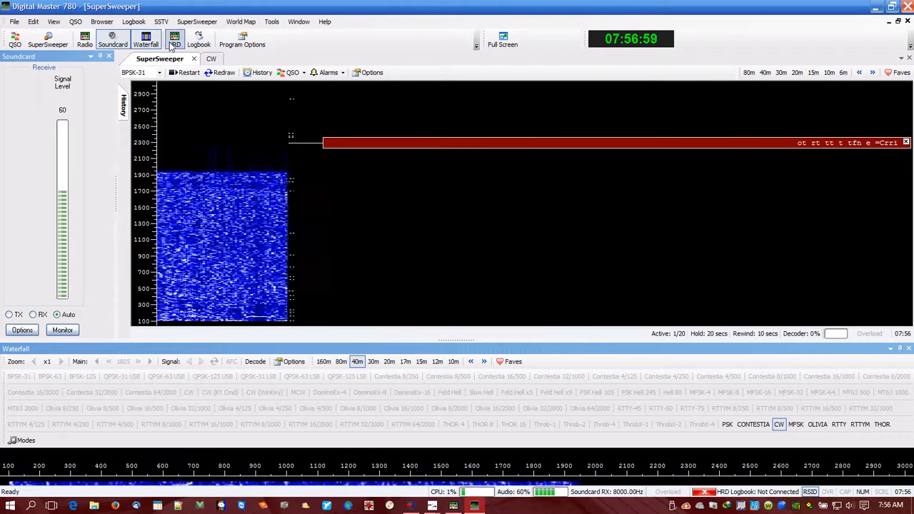
Switch to Ham Radio Deluxe, tune down to 7.036.999, and check the frequency in the SDRuno receiver control preview.
click(175, 41)
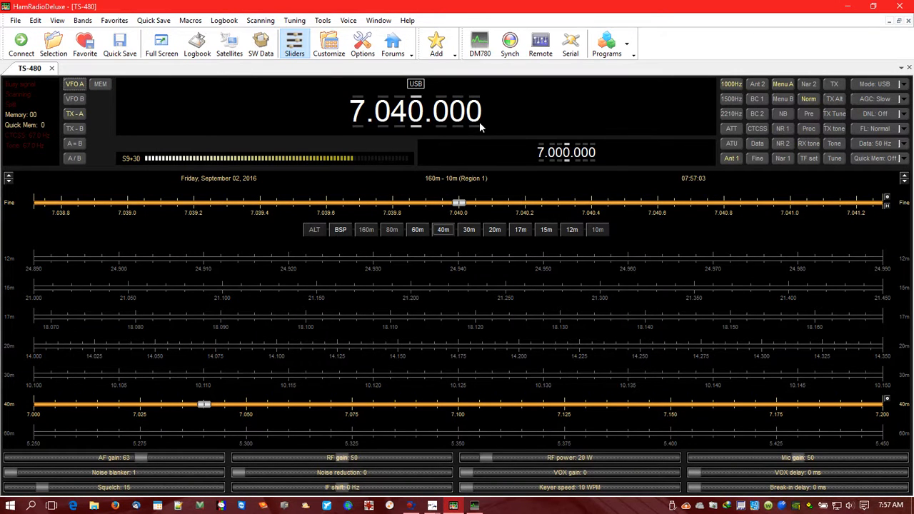
scroll(479, 125, down, 1)
scroll(421, 122, down, 1)
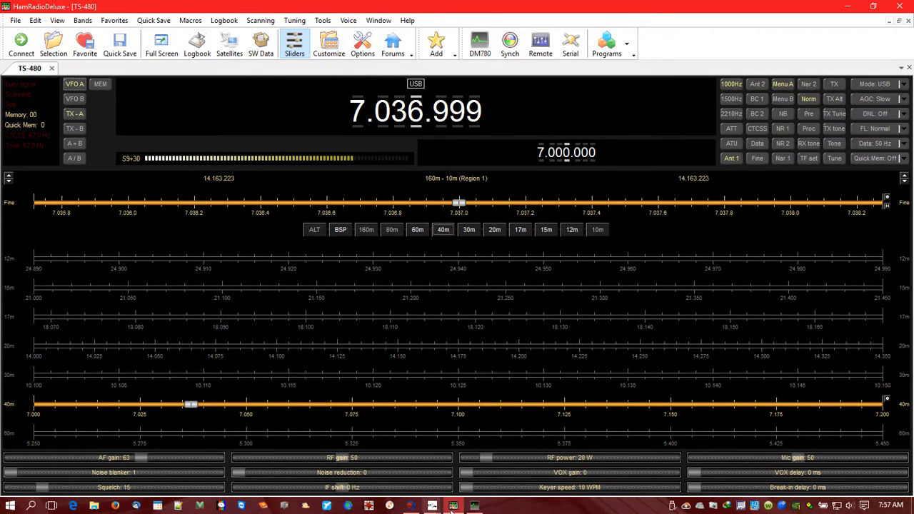
mouse_move(436, 507)
mouse_move(447, 473)
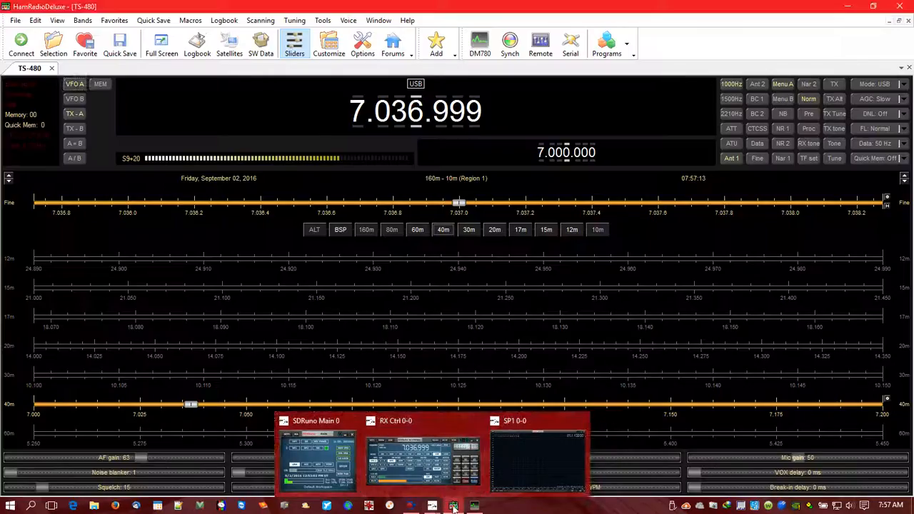
Switch back to Digital Master 780 and close it, and close the SDRuno receiver control.
click(474, 506)
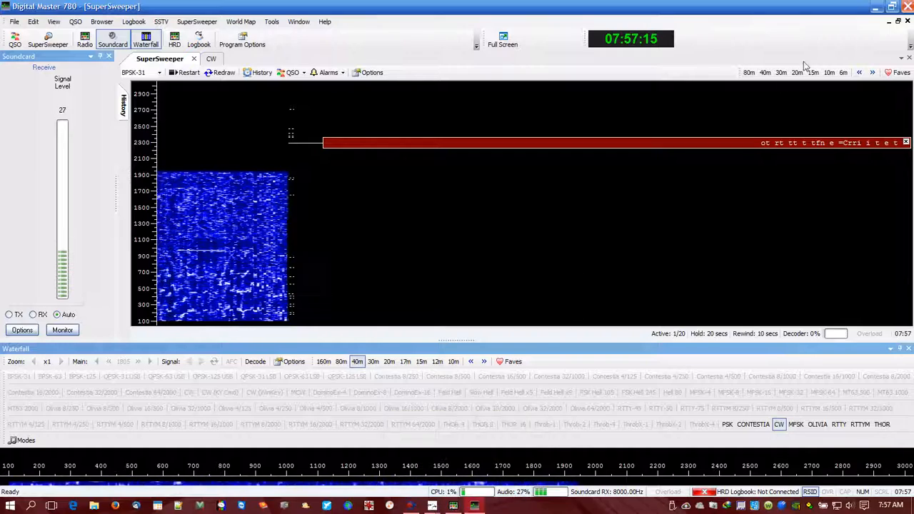
click(908, 7)
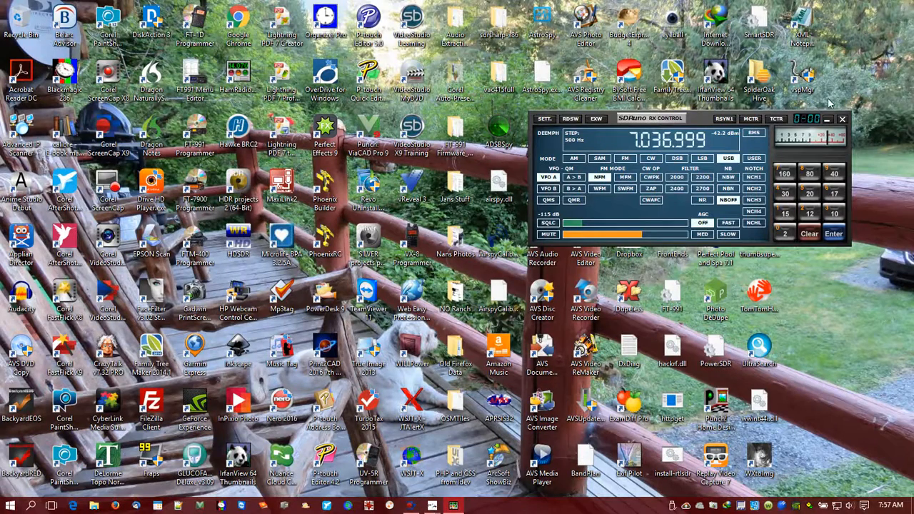
click(843, 120)
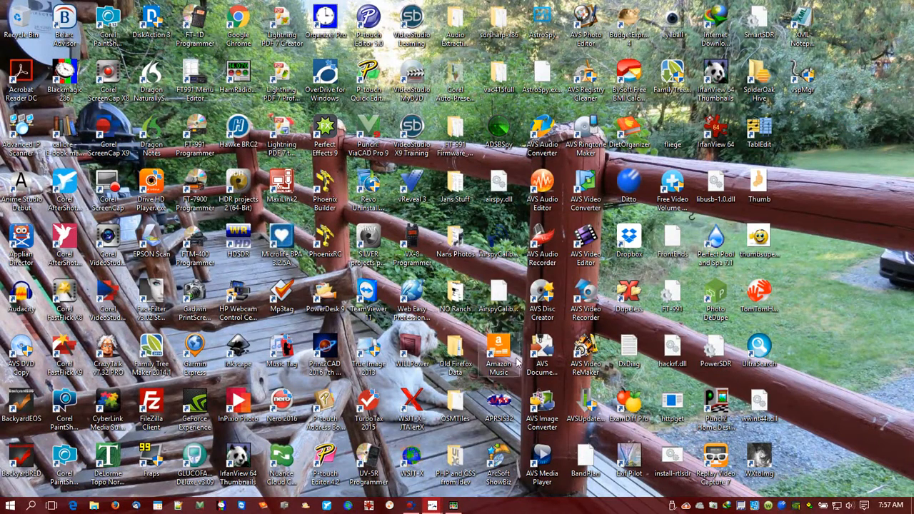